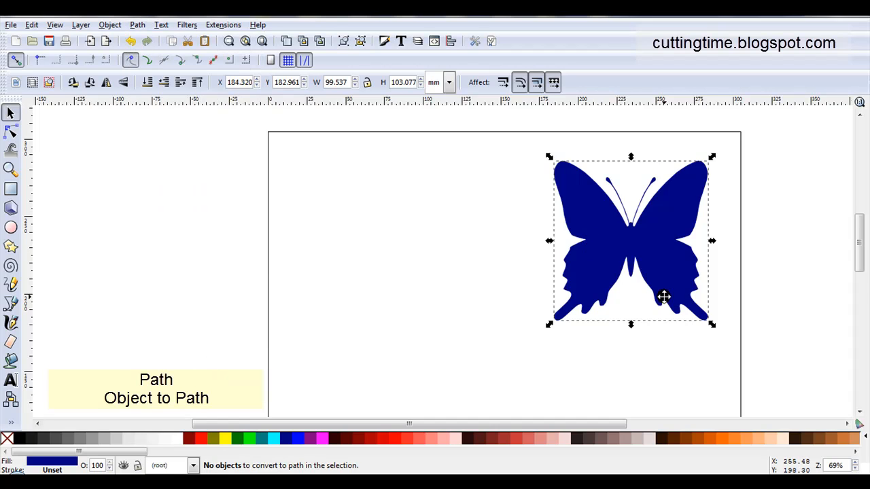
# Copy the blue butterfly path to the clipboard and deselect it.
pyautogui.click(588, 217)
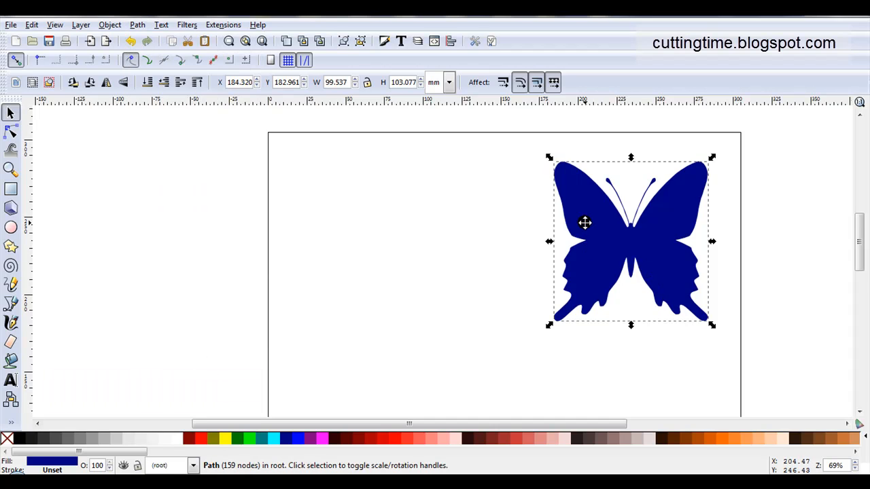
pyautogui.hotkey('ctrl', 'c')
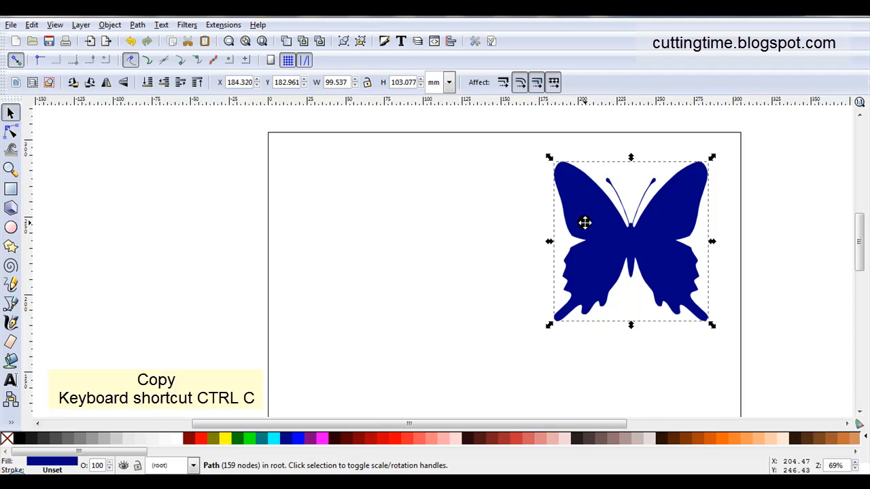
pyautogui.rightClick(584, 223)
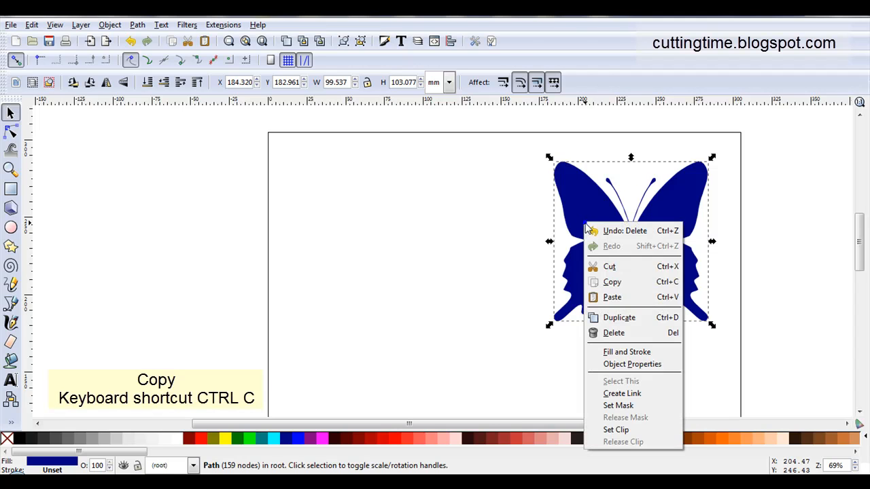
pyautogui.click(609, 283)
pyautogui.click(191, 180)
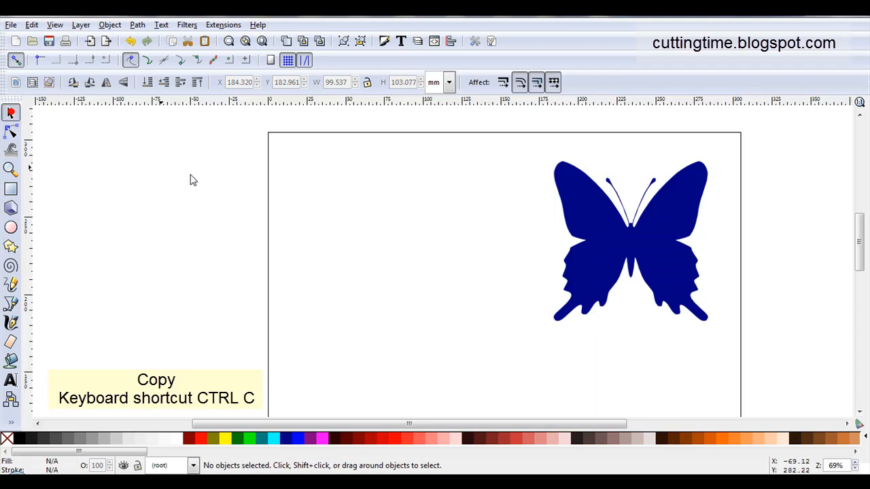
# Draw a small circle about 12 mm across beside the butterfly and convert it to a path.
pyautogui.click(10, 228)
pyautogui.moveTo(445, 225); pyautogui.dragTo(465, 244)
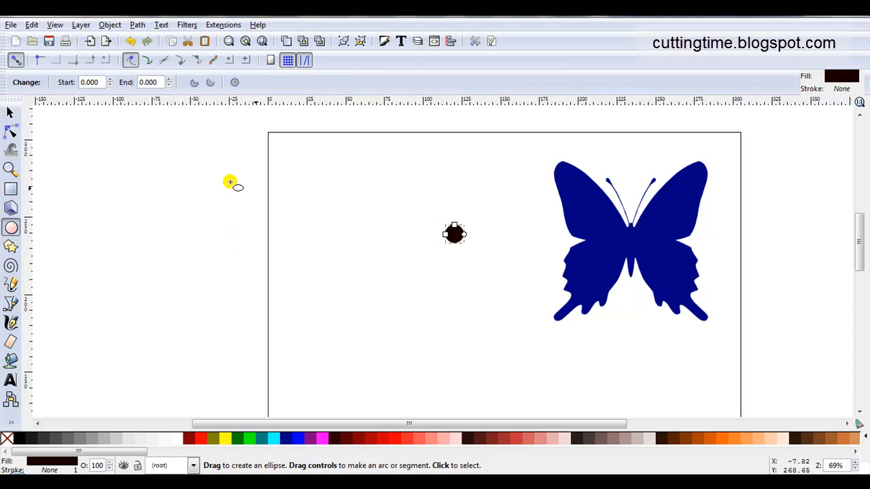
pyautogui.click(136, 24)
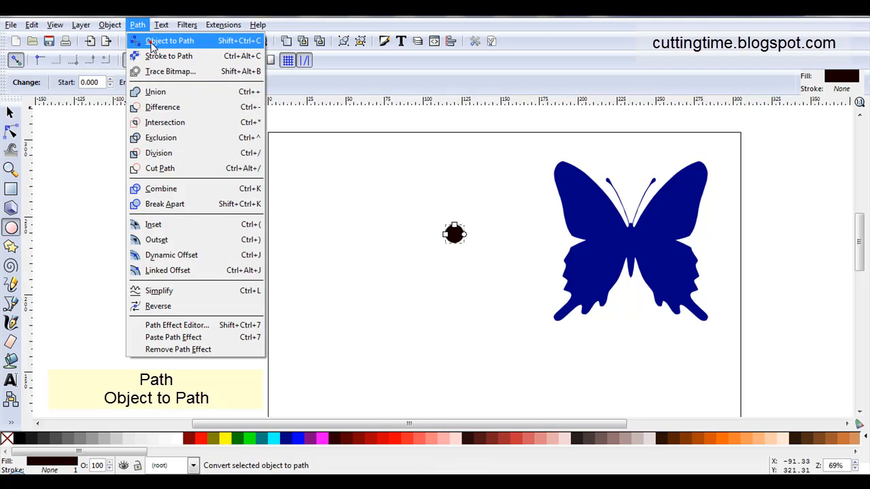
pyautogui.click(149, 41)
# Lock the circle's proportions and set its width to 3.5 mm.
pyautogui.click(10, 112)
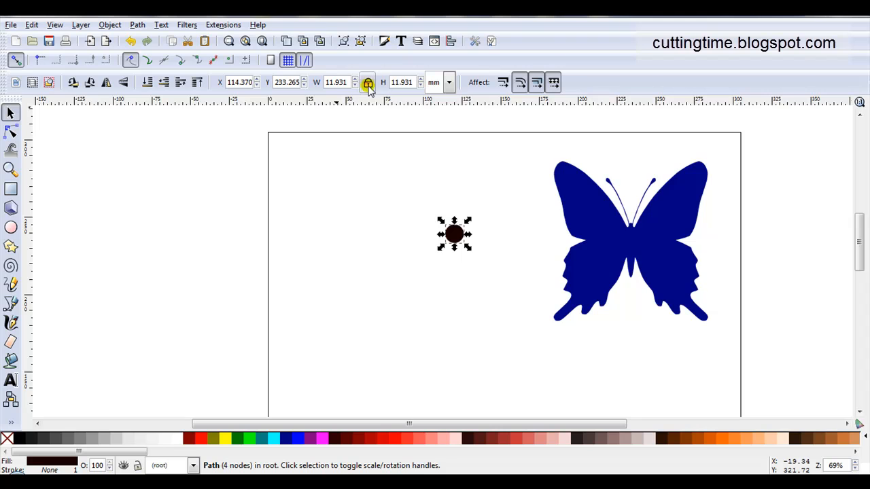
pyautogui.moveTo(346, 83); pyautogui.dragTo(318, 83)
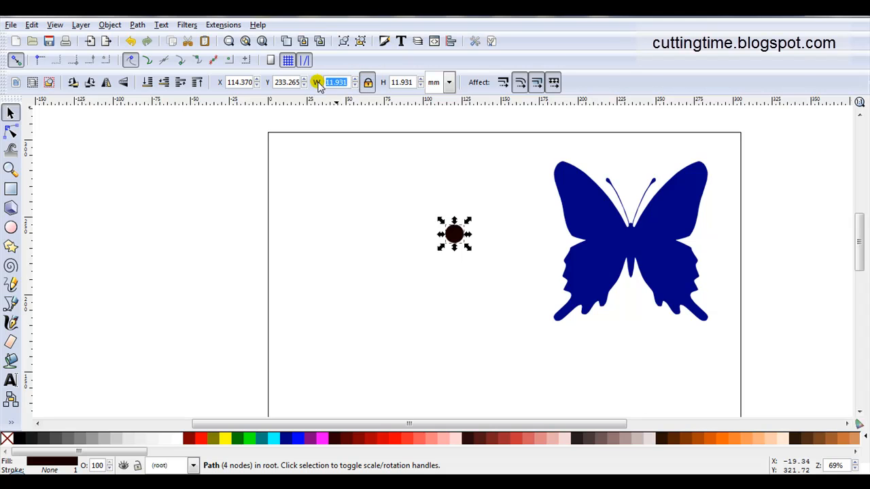
pyautogui.write('3.5')
pyautogui.press('Return')
# Duplicate the small circle and place the copy right beside the original.
pyautogui.scroll(3, 465, 229)
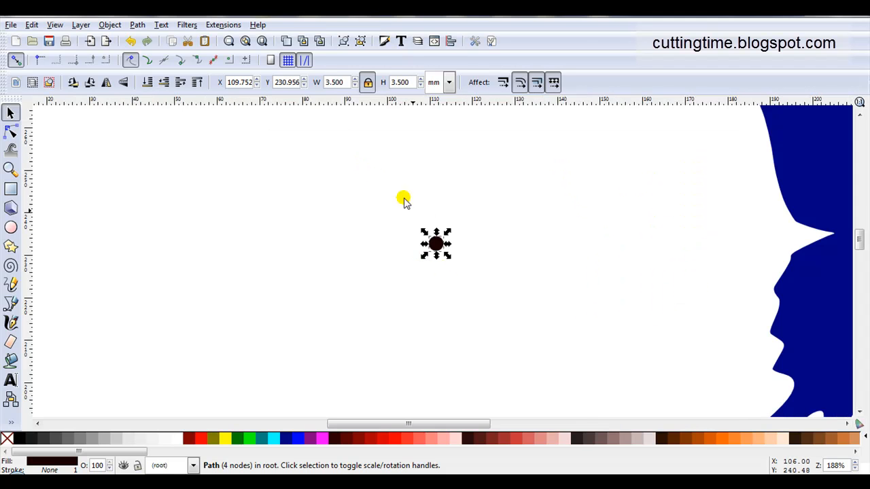
pyautogui.click(286, 43)
pyautogui.moveTo(433, 242); pyautogui.dragTo(417, 241)
# Select both small circles and combine them into one path.
pyautogui.scroll(1, 423, 262)
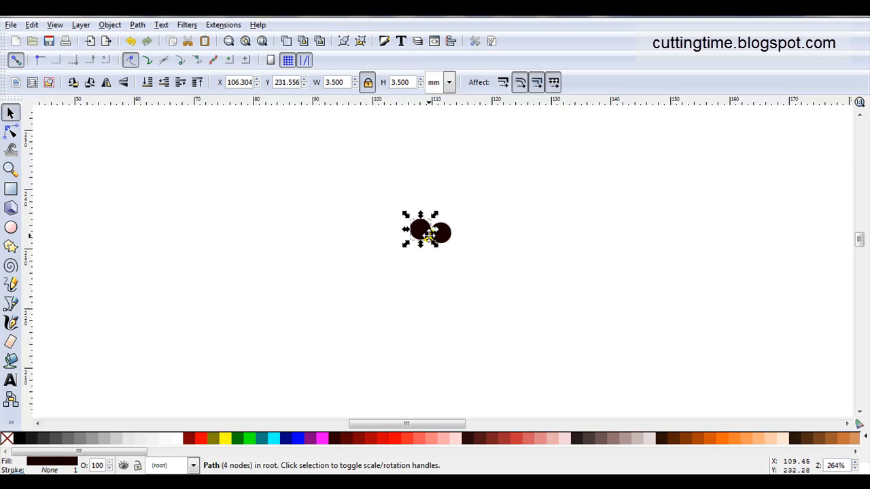
pyautogui.moveTo(369, 188); pyautogui.dragTo(474, 273)
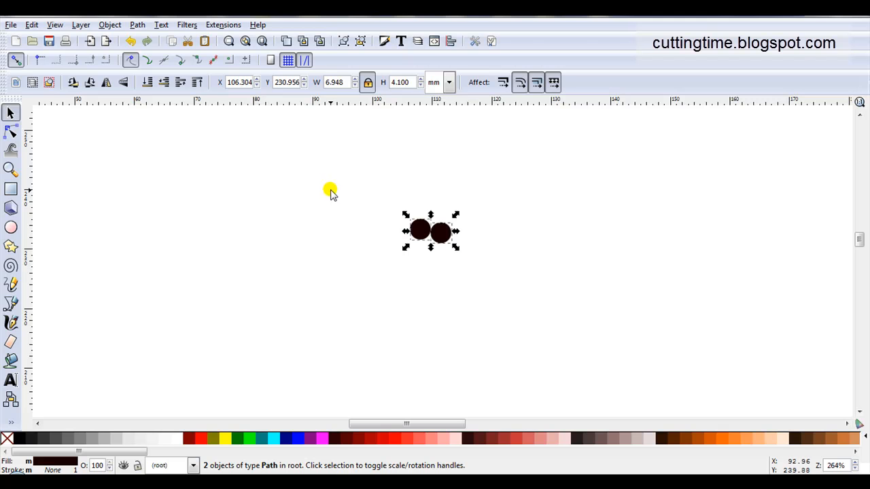
pyautogui.click(136, 26)
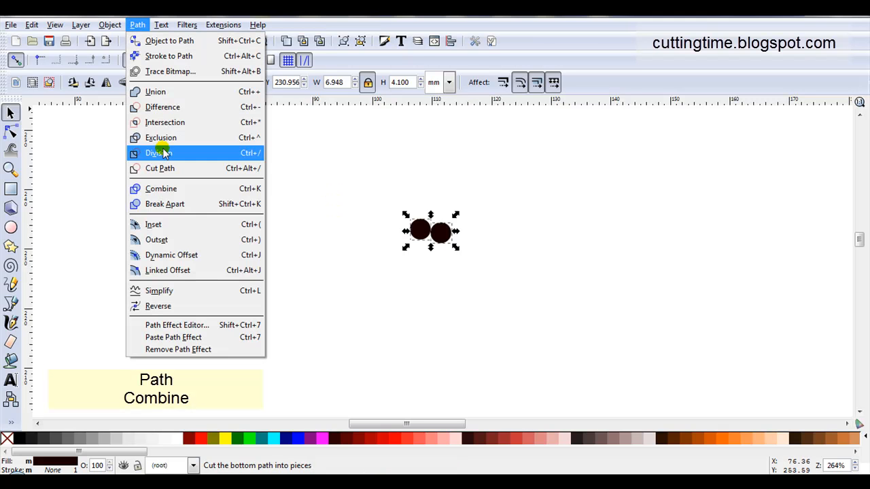
pyautogui.click(169, 188)
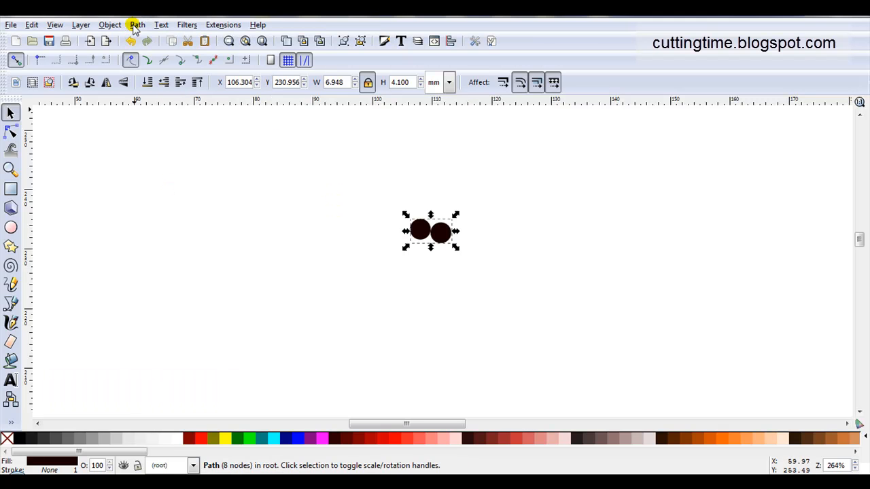
# Add the Interpolate Sub-Paths effect to the combined circles and paste the copied butterfly path as its trajectory.
pyautogui.click(136, 25)
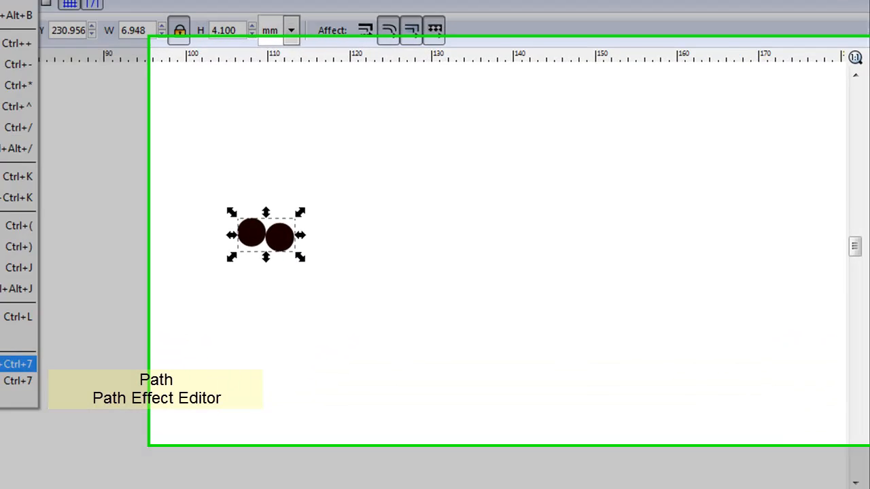
pyautogui.click(27, 356)
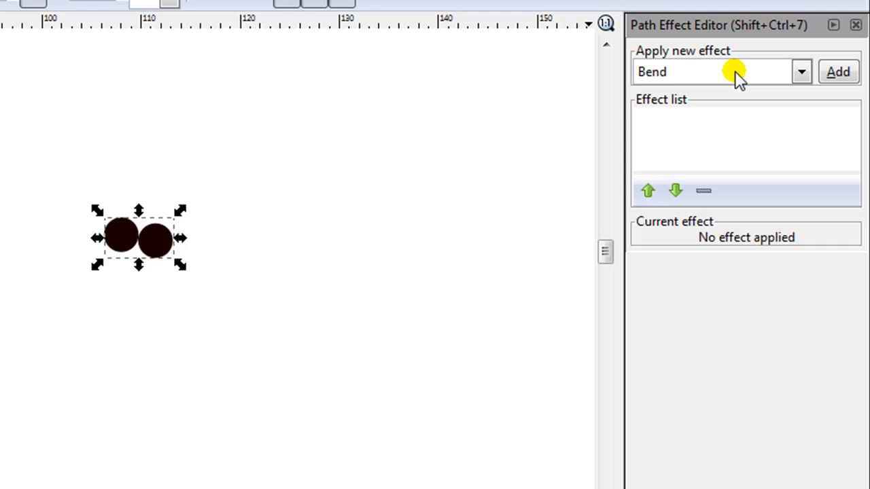
pyautogui.click(803, 73)
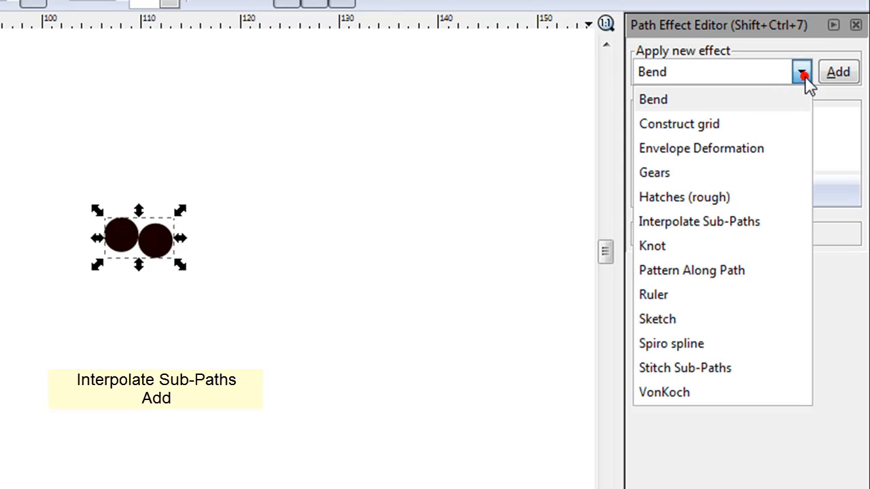
pyautogui.click(750, 224)
pyautogui.click(841, 74)
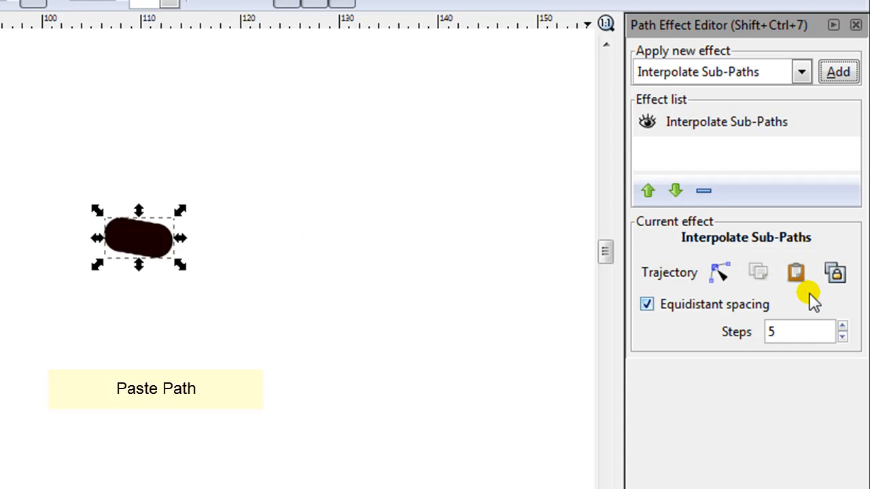
pyautogui.click(800, 273)
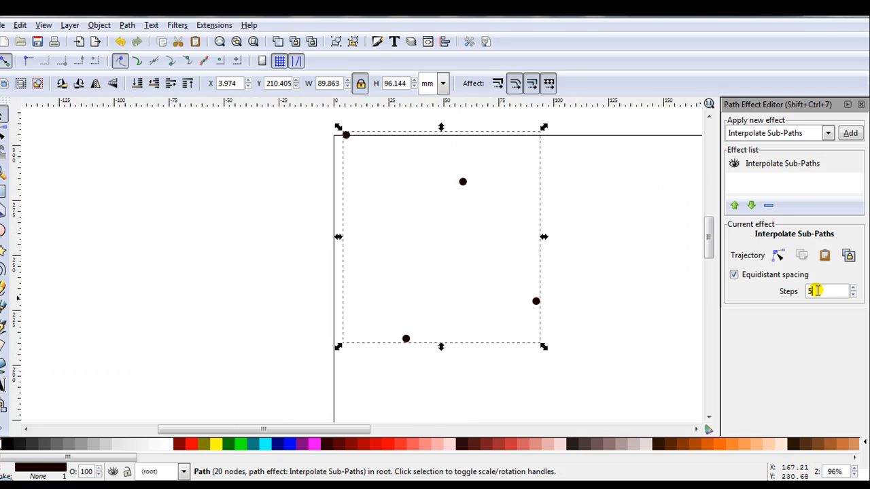
# Set the effect's steps to 60, then raise them to 65.
pyautogui.moveTo(815, 290); pyautogui.dragTo(804, 291)
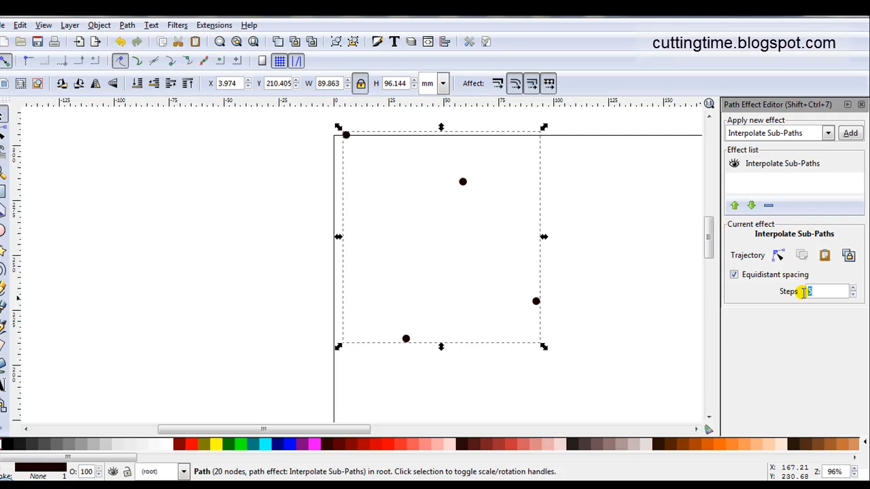
pyautogui.write('60')
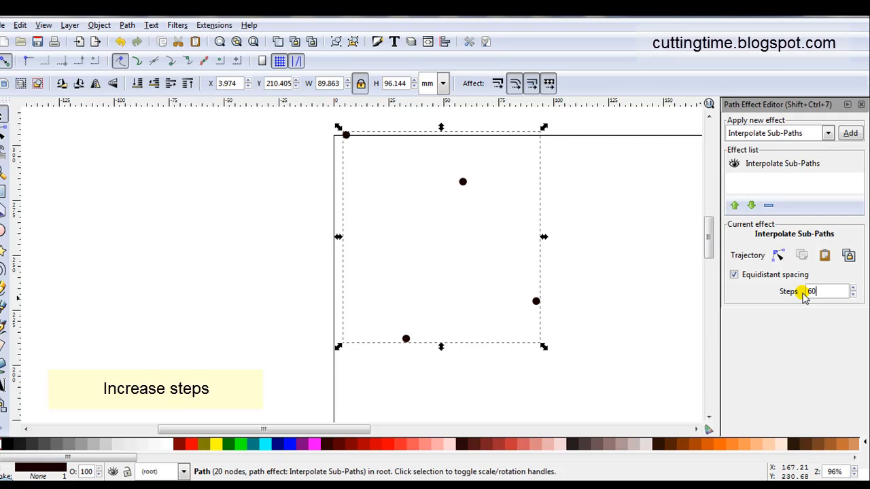
pyautogui.press('Return')
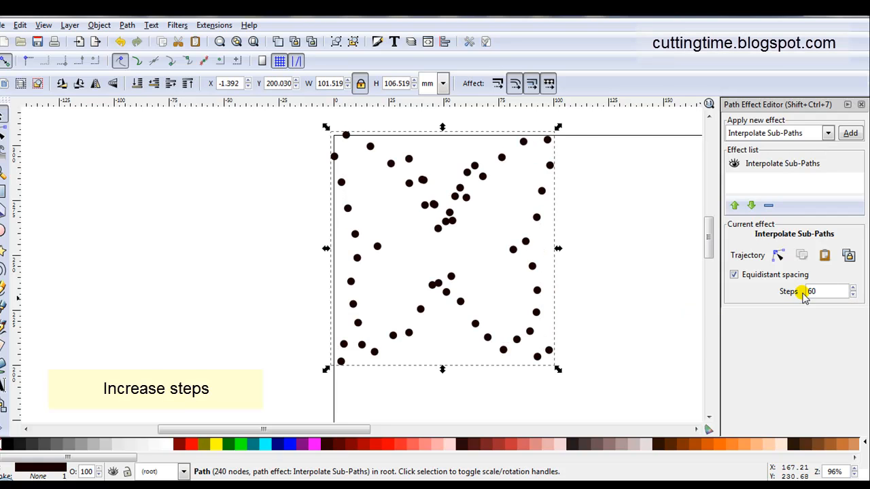
pyautogui.click(840, 290)
pyautogui.scroll(4, 840, 292)
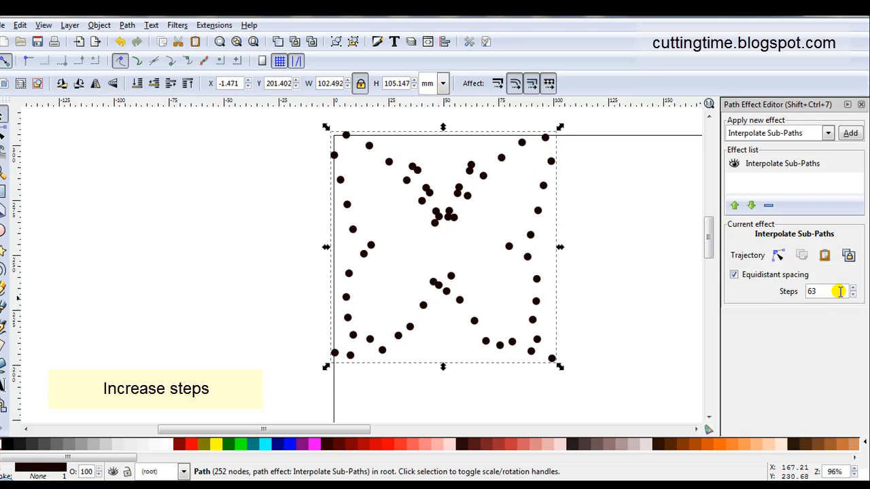
pyautogui.scroll(1, 839, 292)
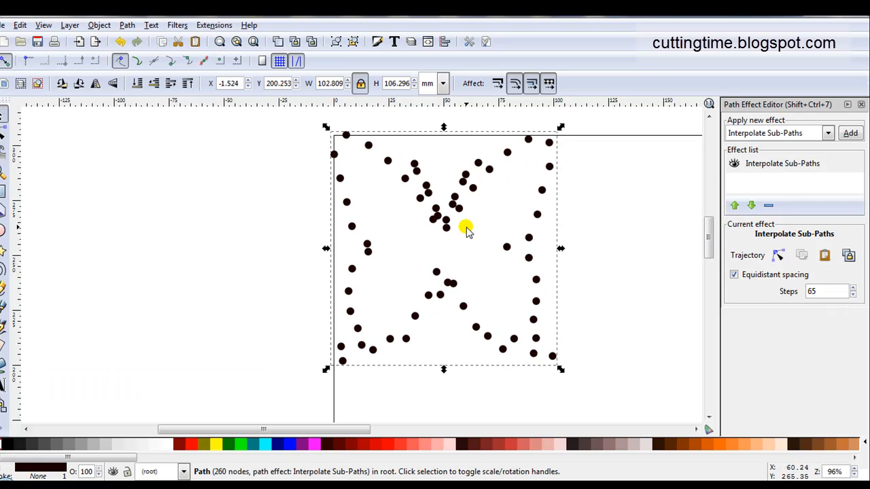
# Examine the dot spacing around the antennae and compare it with the solid butterfly's antenna shape.
pyautogui.scroll(2, 447, 170)
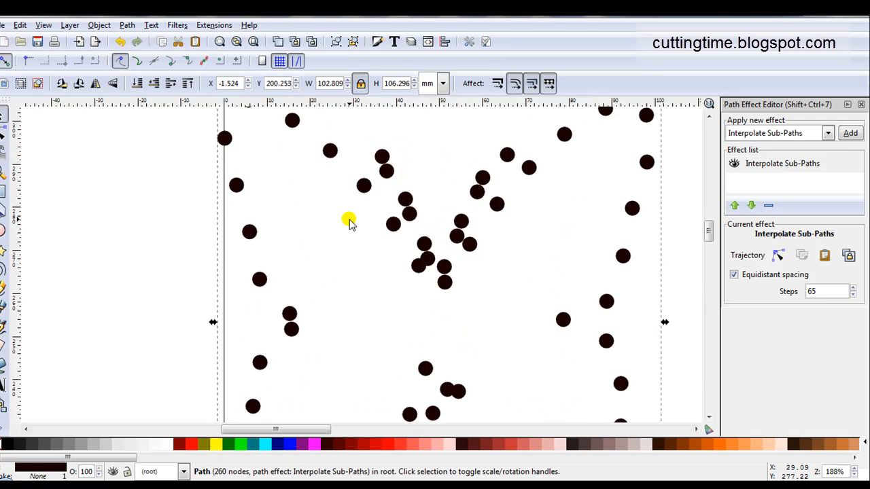
pyautogui.scroll(-3, 417, 233)
pyautogui.click(557, 226)
pyautogui.scroll(5, 558, 225)
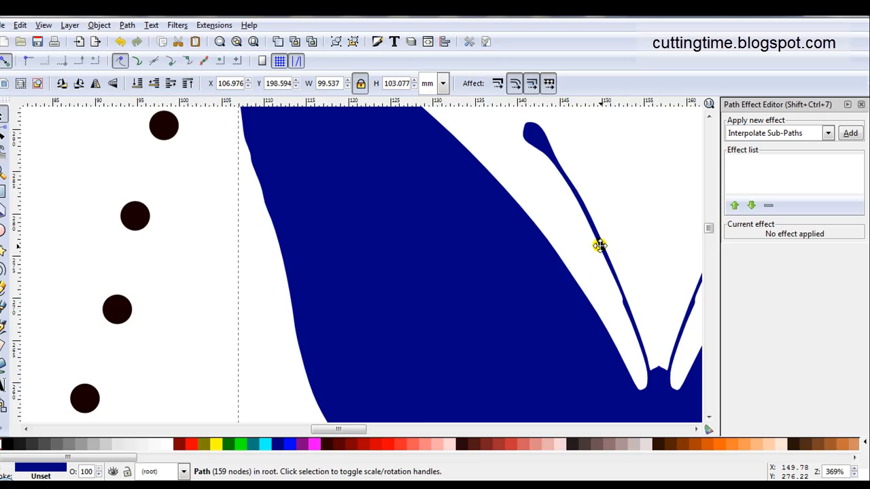
pyautogui.scroll(-2, 561, 269)
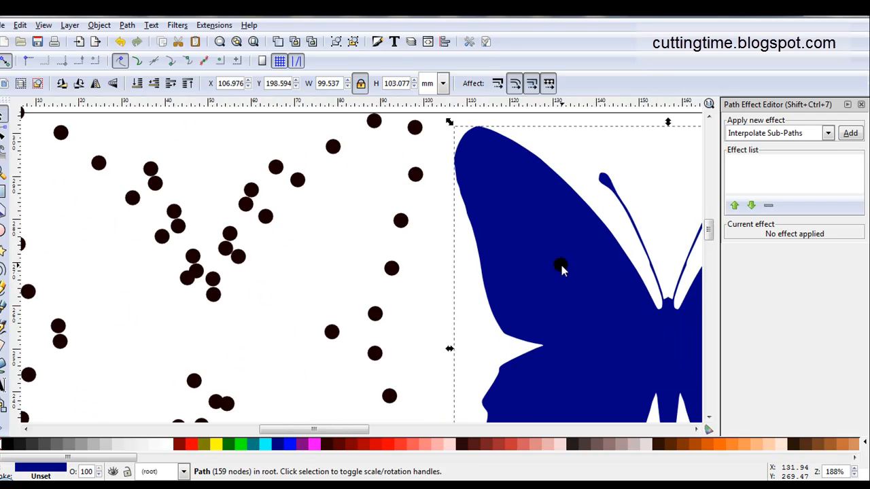
pyautogui.scroll(-2, 562, 265)
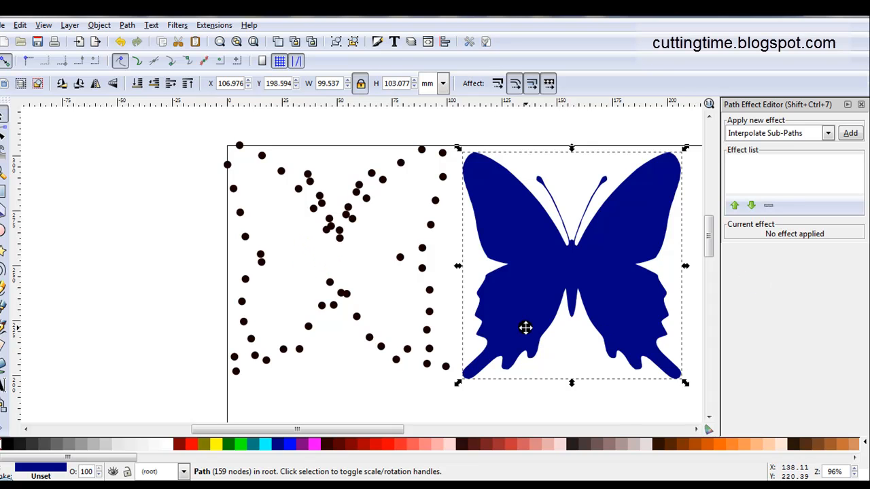
# Reselect the dotted butterfly and adjust its Interpolate Sub-Paths steps to 96.
pyautogui.click(419, 268)
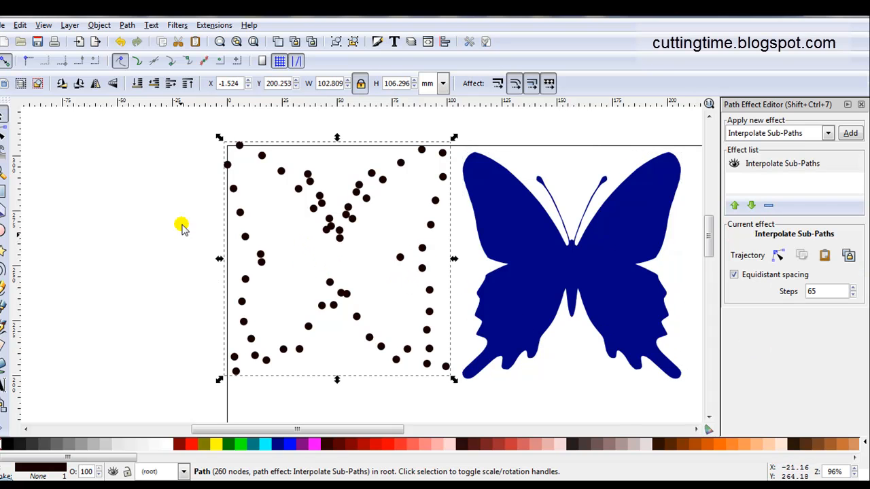
pyautogui.click(814, 290)
pyautogui.scroll(5, 818, 290)
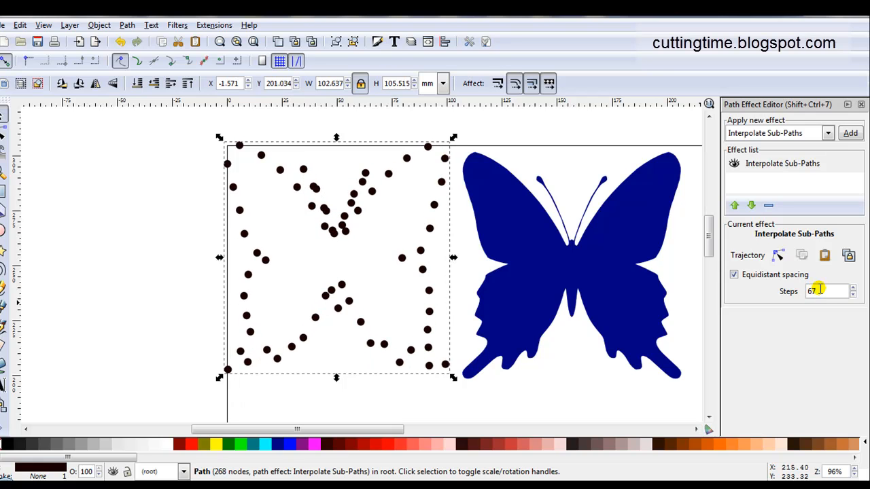
pyautogui.scroll(4, 818, 290)
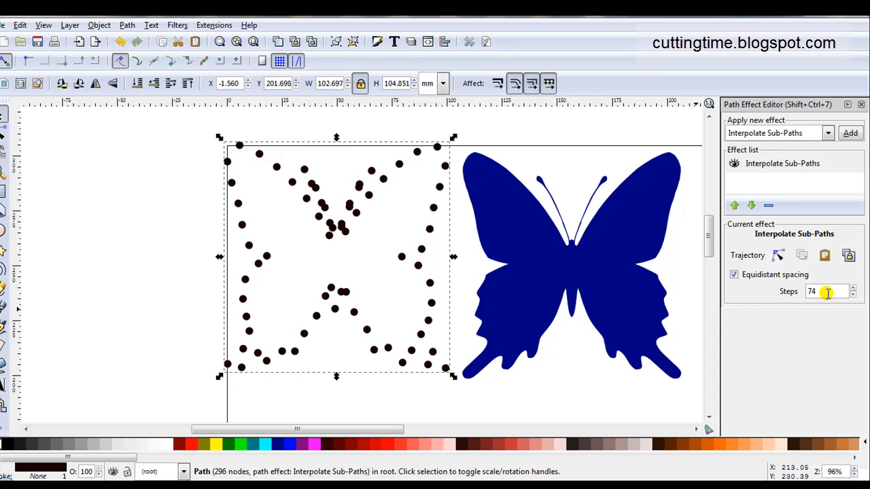
pyautogui.scroll(2, 829, 293)
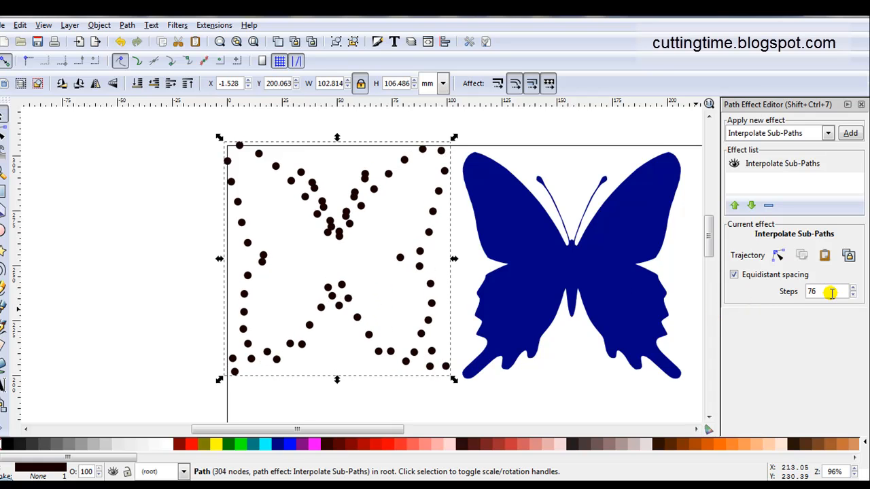
pyautogui.scroll(2, 830, 292)
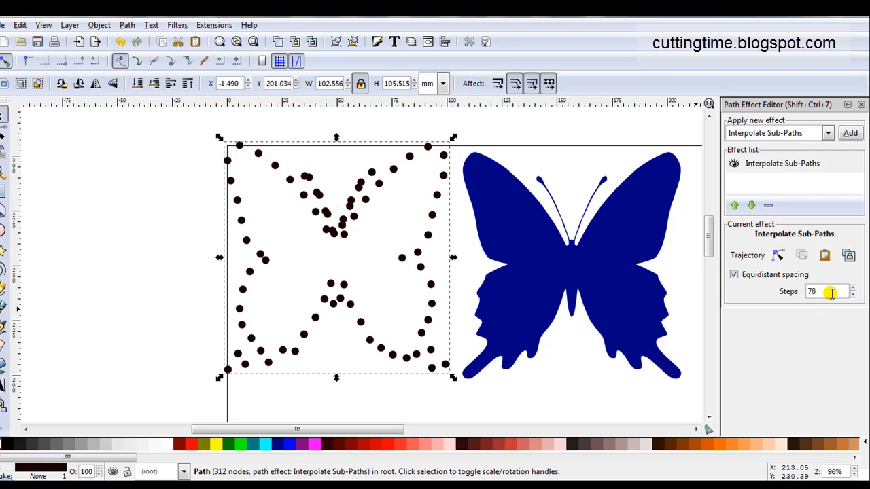
pyautogui.scroll(10, 830, 292)
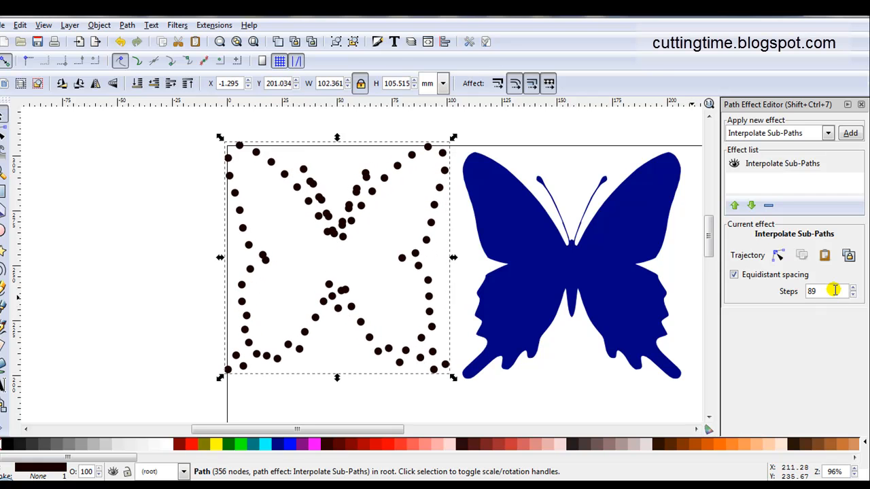
pyautogui.scroll(9, 834, 290)
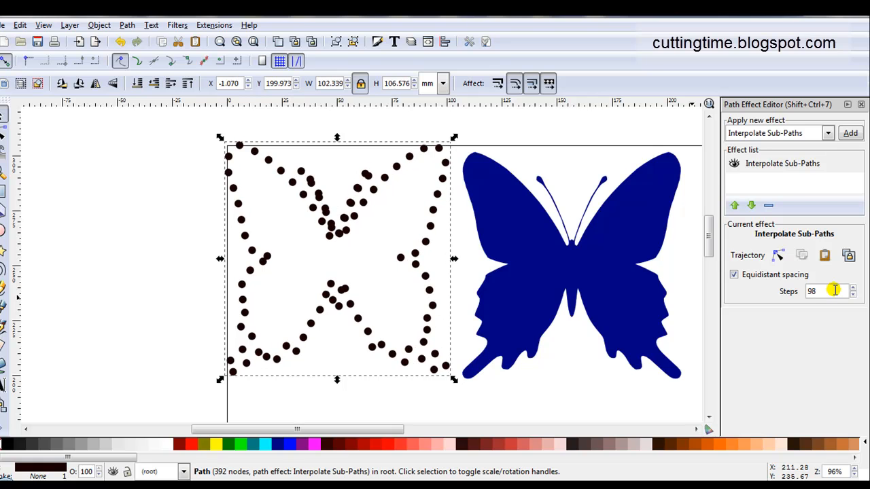
pyautogui.scroll(-2, 834, 290)
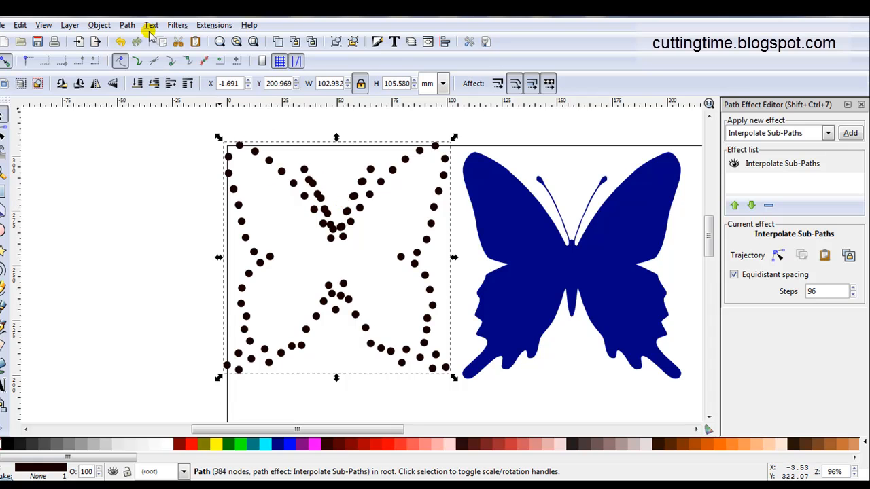
# Convert the dotted butterfly from a path effect to a plain path and break it apart into separate circles.
pyautogui.click(128, 25)
pyautogui.click(134, 41)
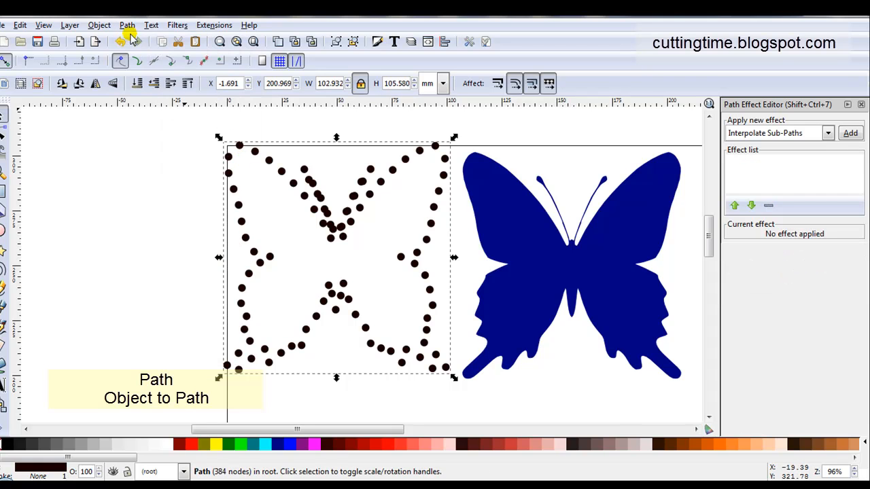
pyautogui.click(127, 26)
pyautogui.click(208, 207)
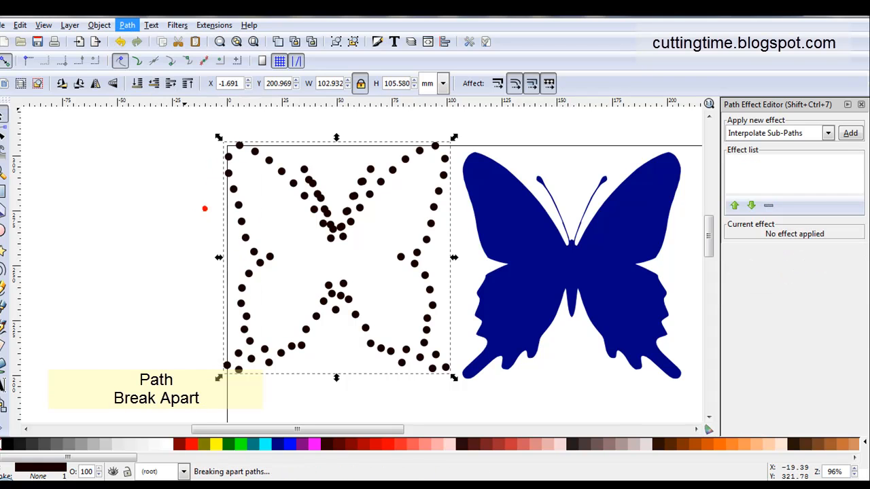
pyautogui.click(140, 215)
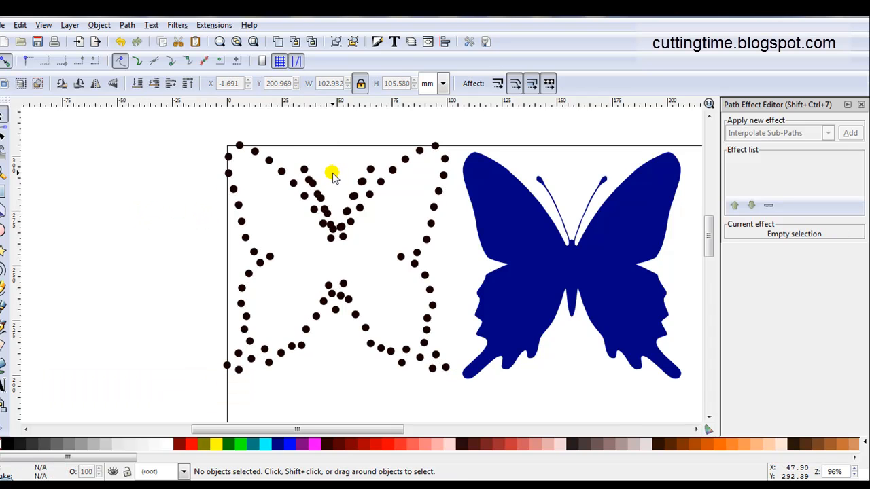
# Delete the overlapping duplicate dots along the right antenna down to its base.
pyautogui.scroll(1, 319, 148)
pyautogui.scroll(1, 332, 183)
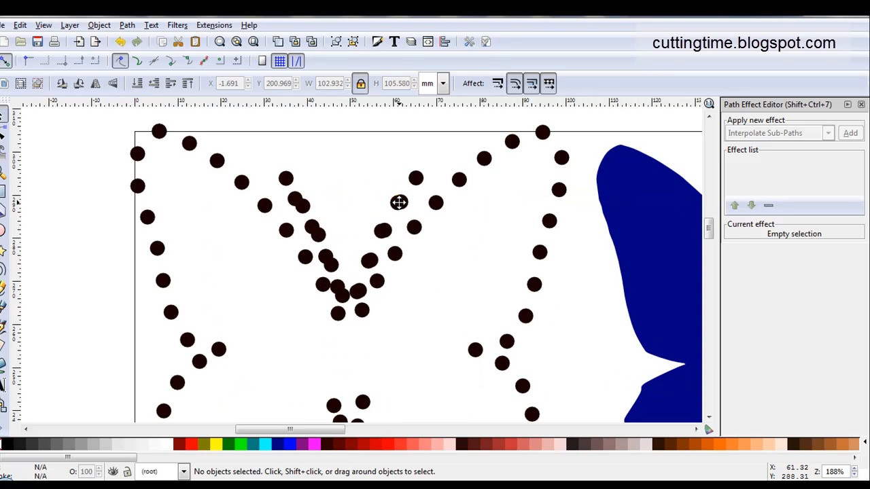
pyautogui.click(399, 202)
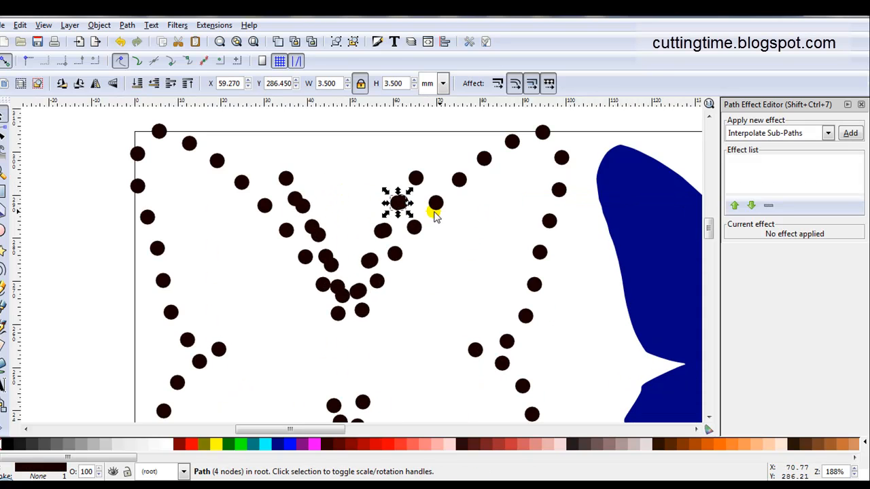
pyautogui.scroll(1, 357, 250)
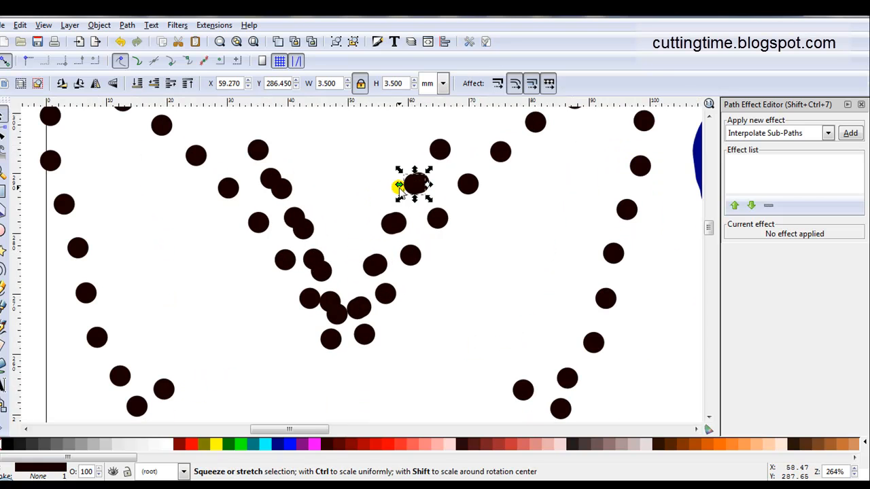
pyautogui.click(388, 205)
pyautogui.click(387, 223)
pyautogui.press('Delete')
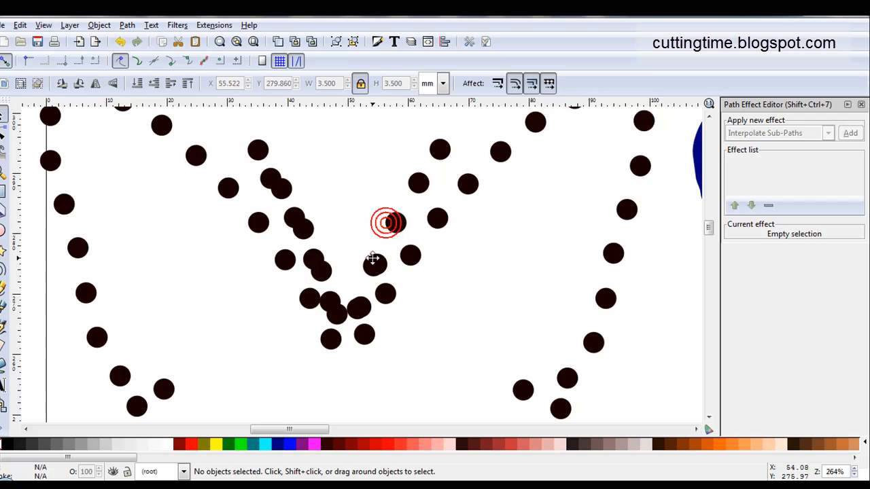
pyautogui.click(364, 273)
pyautogui.press('Delete')
pyautogui.click(355, 310)
pyautogui.press('Delete')
# Delete the overlapping duplicate dots along the left antenna from its base up to the tip.
pyautogui.click(336, 314)
pyautogui.press('Delete')
pyautogui.click(320, 266)
pyautogui.press('Delete')
pyautogui.click(303, 228)
pyautogui.press('Delete')
pyautogui.click(283, 188)
pyautogui.press('Delete')
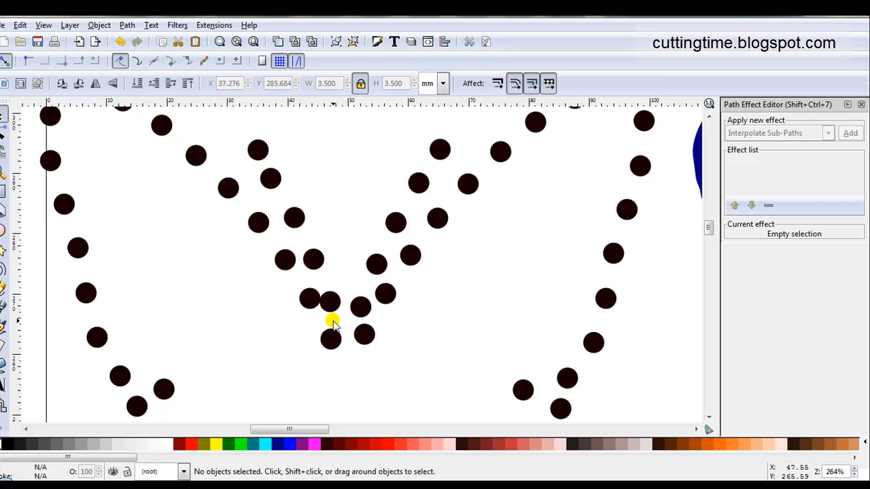
# Reposition the remaining antenna dots inward so both antennae form clean diagonal lines sharing one dot at their base.
pyautogui.moveTo(294, 214); pyautogui.dragTo(304, 209)
pyautogui.moveTo(267, 176); pyautogui.dragTo(290, 178)
pyautogui.moveTo(256, 140); pyautogui.dragTo(271, 133)
pyautogui.moveTo(315, 260); pyautogui.dragTo(322, 249)
pyautogui.moveTo(329, 290); pyautogui.dragTo(365, 254)
pyautogui.moveTo(396, 222); pyautogui.dragTo(391, 217)
pyautogui.moveTo(417, 176); pyautogui.dragTo(411, 178)
pyautogui.moveTo(439, 147); pyautogui.dragTo(431, 143)
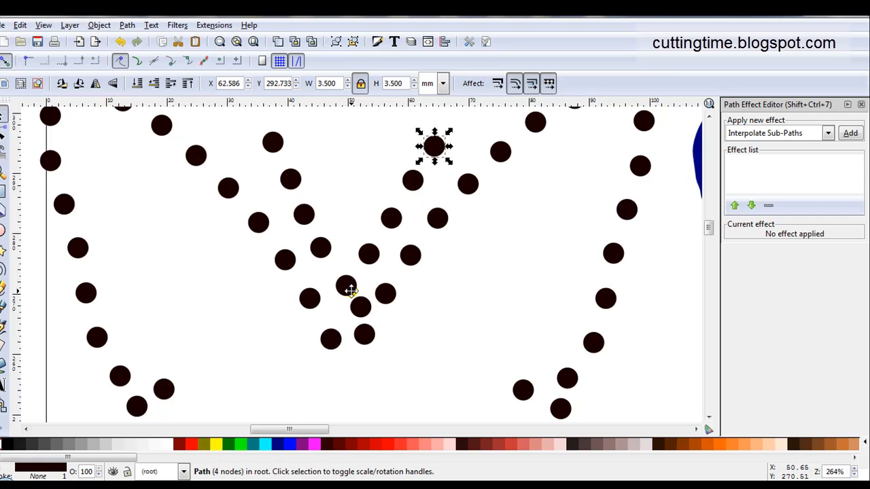
pyautogui.moveTo(355, 291); pyautogui.dragTo(350, 285)
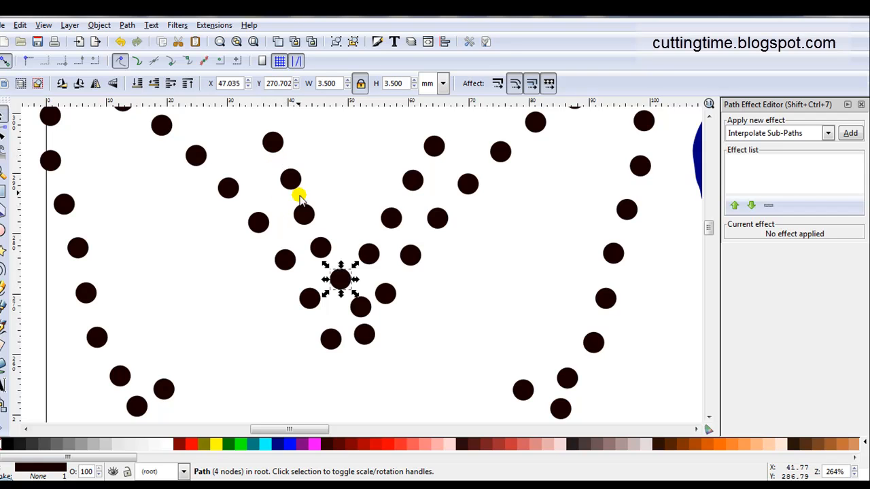
# Distribute the five left antenna dots, including the shared base dot, with equal vertical gaps.
pyautogui.keyDown('shift'); pyautogui.click(318, 247); pyautogui.keyUp('shift')
pyautogui.keyDown('shift'); pyautogui.click(304, 213); pyautogui.keyUp('shift')
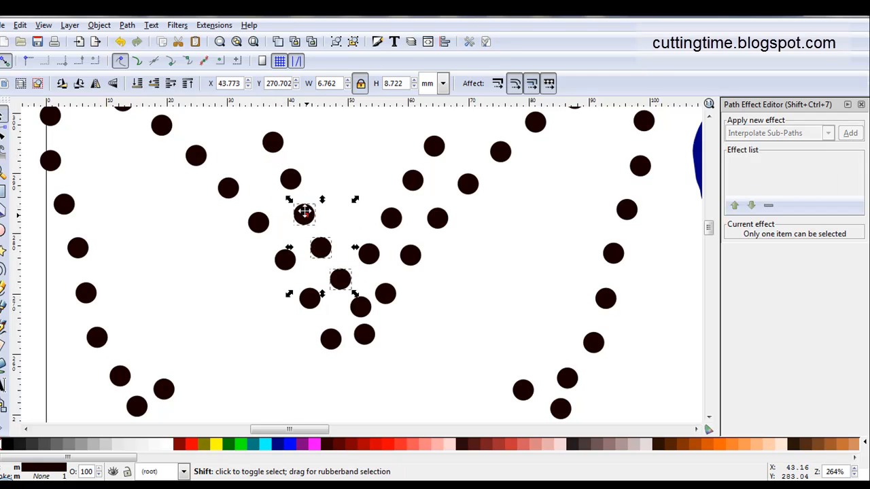
pyautogui.keyDown('shift'); pyautogui.click(294, 179); pyautogui.keyUp('shift')
pyautogui.keyDown('shift'); pyautogui.click(273, 143); pyautogui.keyUp('shift')
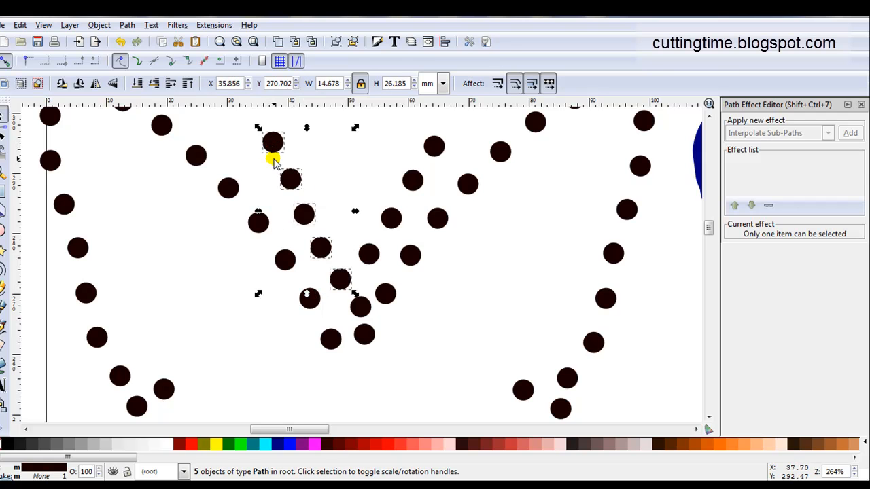
pyautogui.click(443, 42)
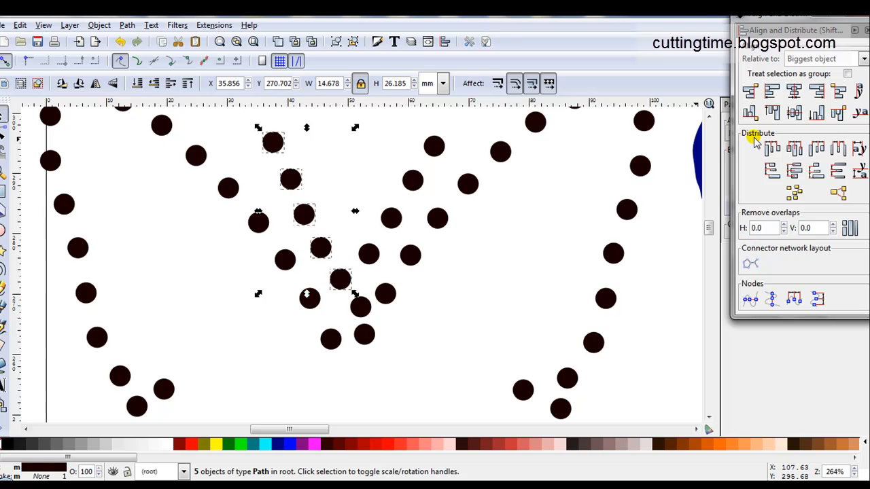
pyautogui.click(837, 174)
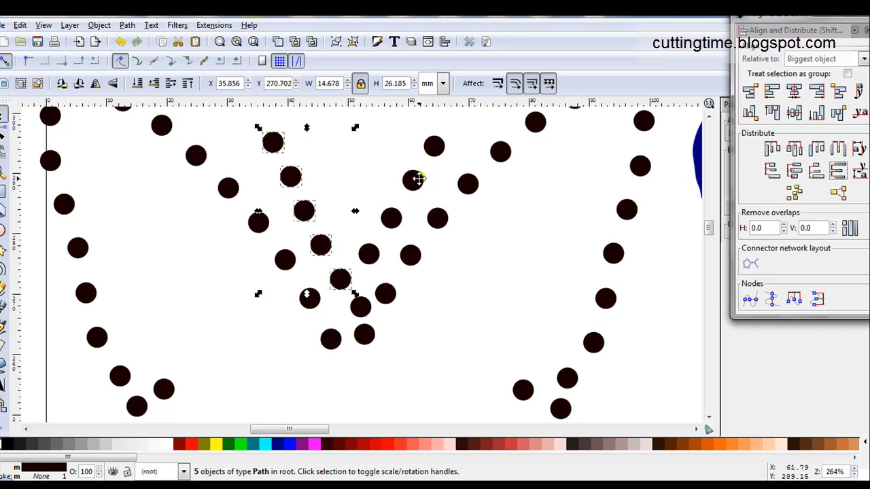
# Distribute the four right antenna dots and the shared base dot with equal vertical gaps.
pyautogui.click(434, 146)
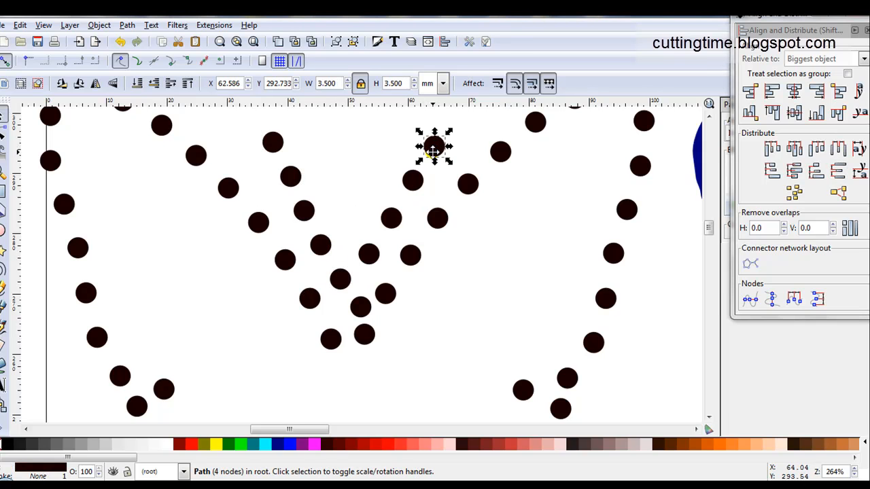
pyautogui.keyDown('shift'); pyautogui.click(412, 180); pyautogui.keyUp('shift')
pyautogui.keyDown('shift'); pyautogui.click(391, 218); pyautogui.keyUp('shift')
pyautogui.keyDown('shift'); pyautogui.click(361, 256); pyautogui.keyUp('shift')
pyautogui.keyDown('shift'); pyautogui.click(343, 277); pyautogui.keyUp('shift')
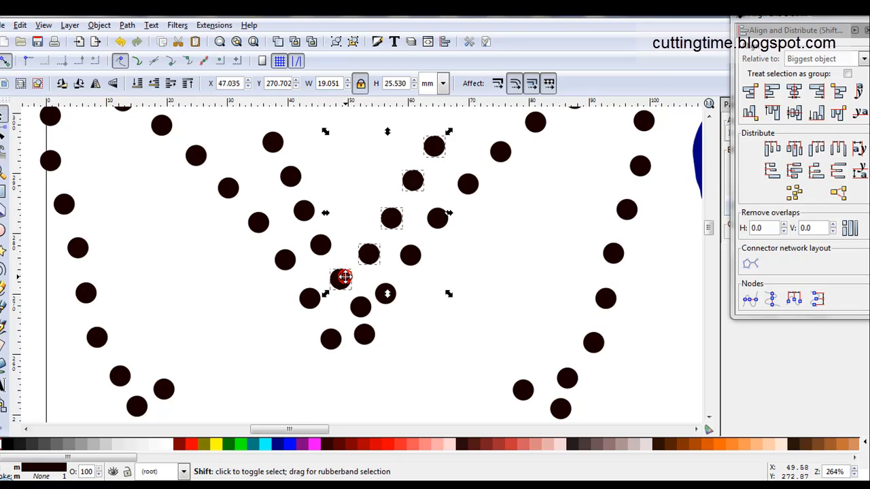
pyautogui.click(837, 172)
pyautogui.click(527, 240)
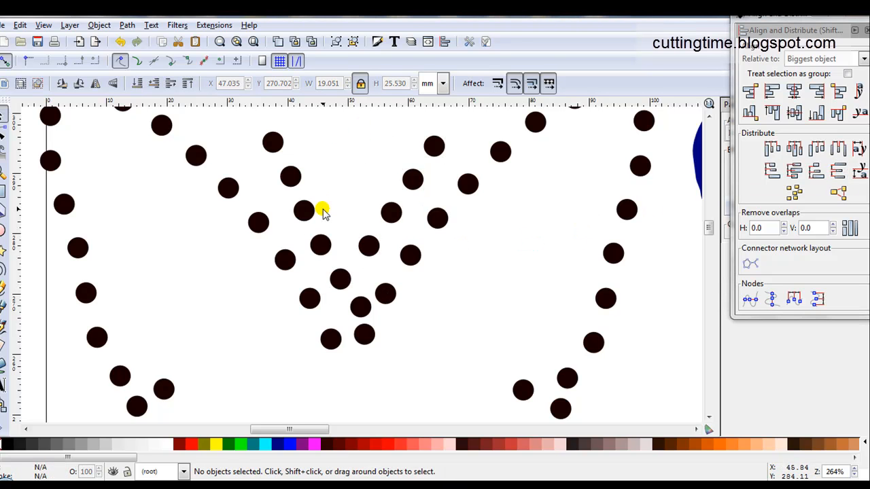
# Delete the crowded dot just below the antenna base and nudge the left head dot level with its right neighbour.
pyautogui.scroll(-1, 278, 291)
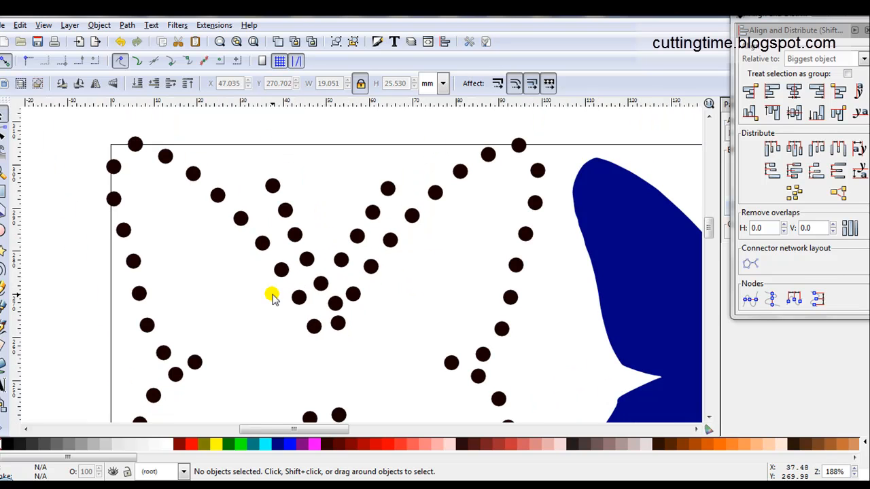
pyautogui.click(333, 305)
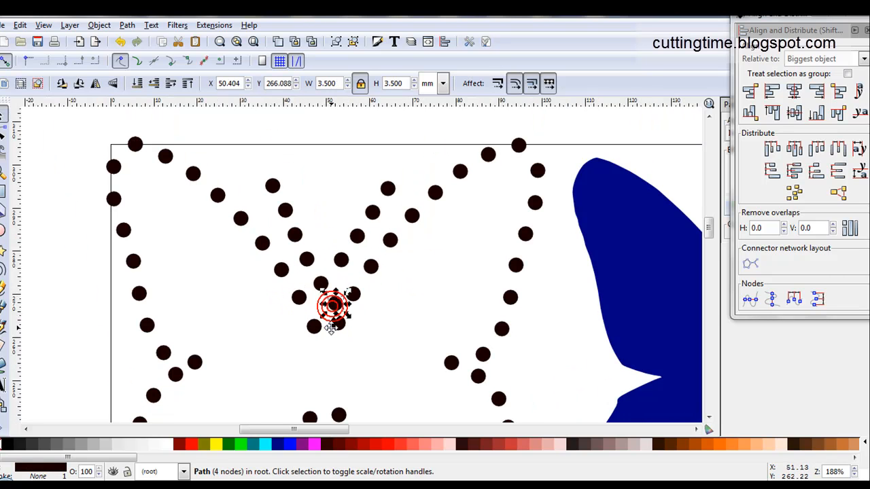
pyautogui.press('Delete')
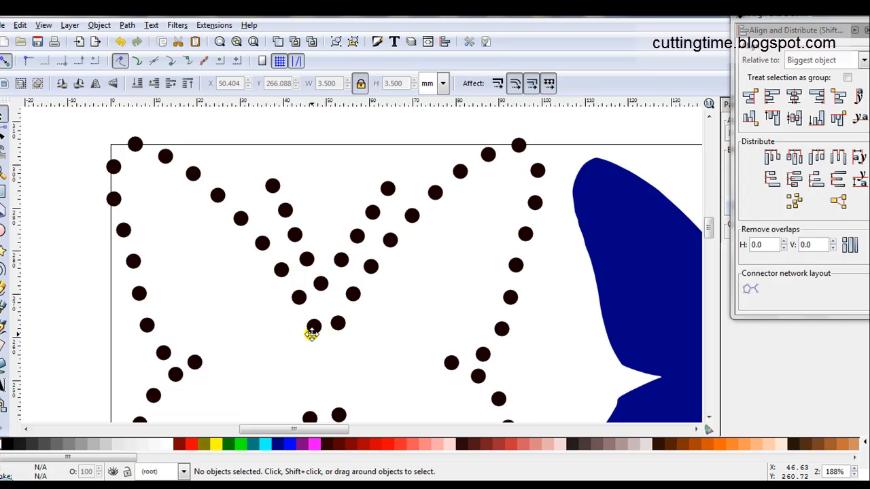
pyautogui.moveTo(311, 330); pyautogui.dragTo(309, 327)
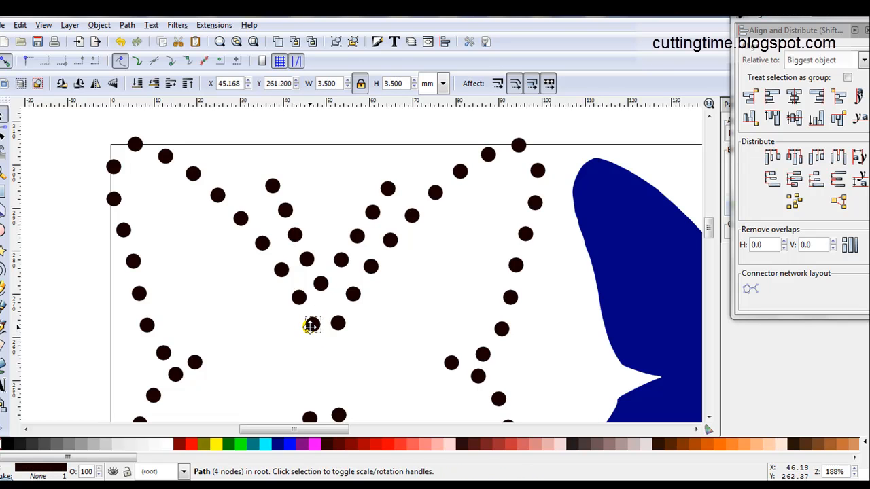
pyautogui.click(316, 345)
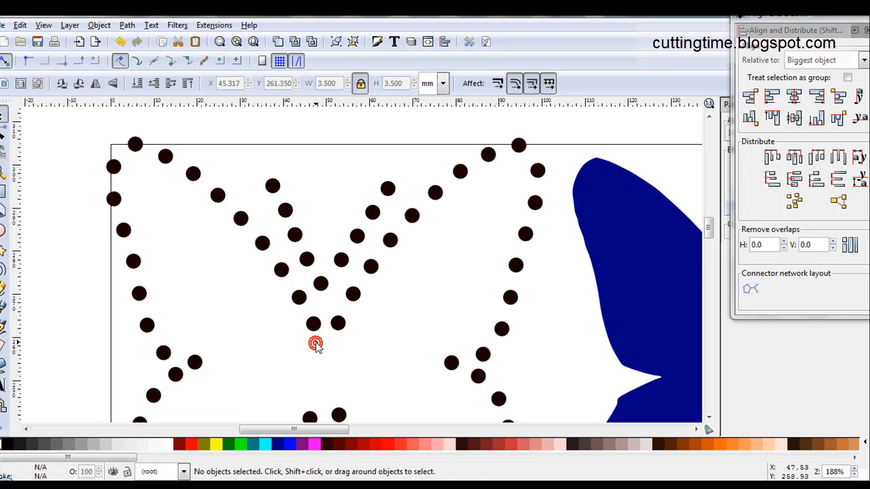
# Duplicate the outer dot at the upper-left wing tip and arrange the two dots to round out the tip.
pyautogui.scroll(-1, 316, 345)
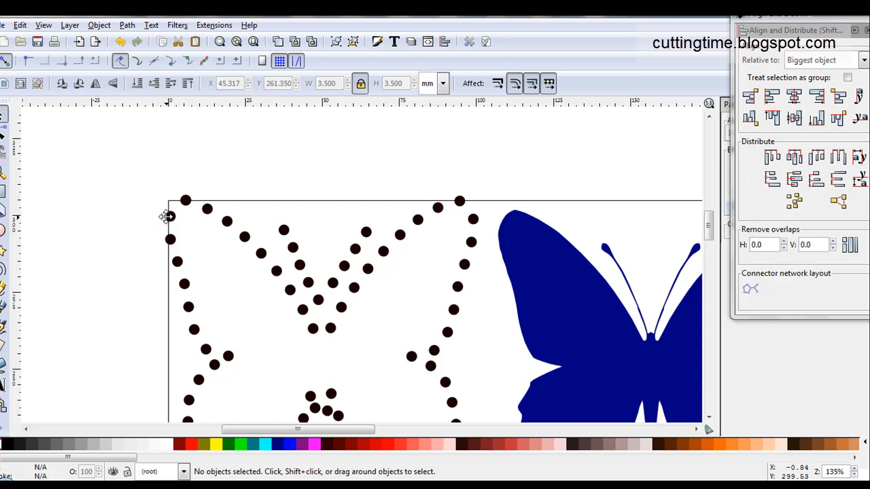
pyautogui.click(166, 216)
pyautogui.scroll(1, 140, 213)
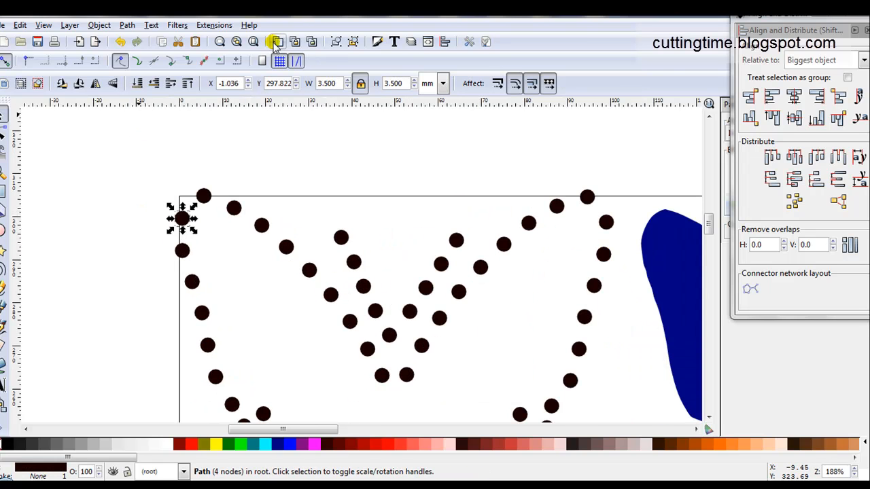
pyautogui.moveTo(182, 220)
pyautogui.mouseDown()
pyautogui.moveTo(181, 196)
pyautogui.moveTo(172, 226)
pyautogui.mouseUp()
pyautogui.moveTo(182, 193); pyautogui.dragTo(175, 198)
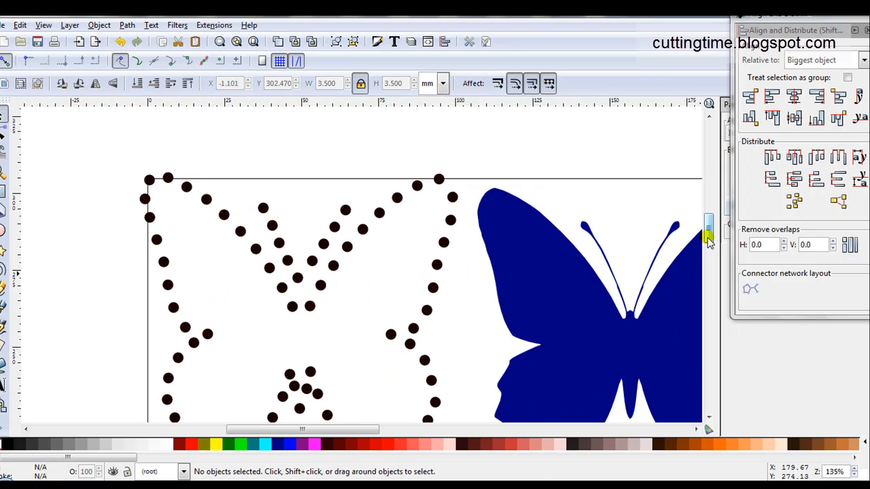
# Delete the crowded dots inside the tail area between the lower wings and nudge the body's left dot level with the right one.
pyautogui.moveTo(709, 240); pyautogui.dragTo(708, 253)
pyautogui.scroll(2, 314, 235)
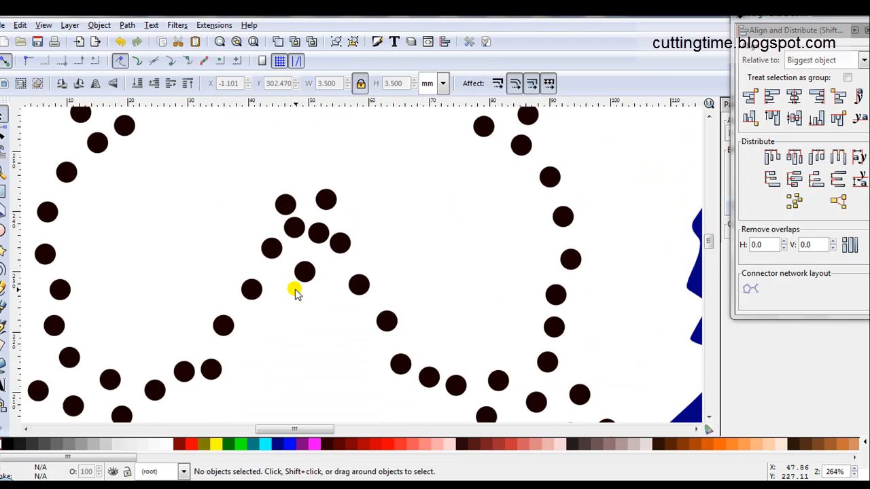
pyautogui.click(316, 233)
pyautogui.moveTo(316, 234); pyautogui.dragTo(297, 311)
pyautogui.moveTo(285, 204); pyautogui.dragTo(287, 199)
pyautogui.click(291, 226)
pyautogui.press('Delete')
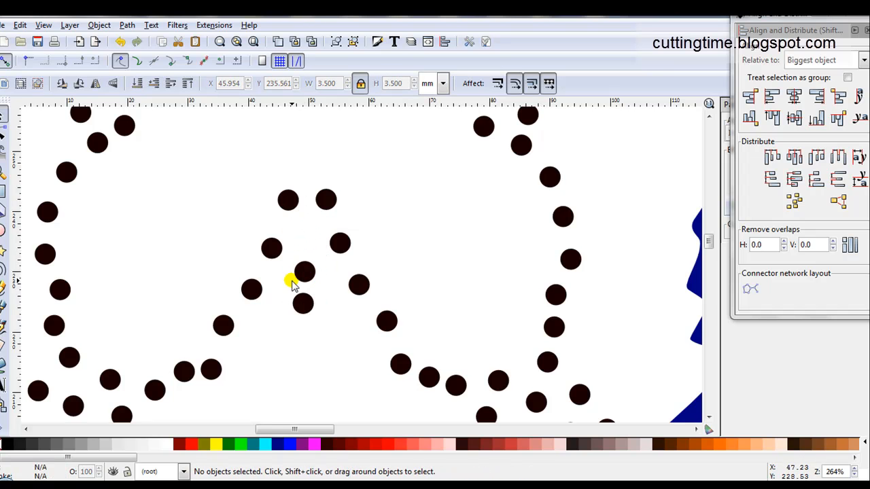
pyautogui.click(298, 277)
pyautogui.press('Delete')
pyautogui.click(296, 307)
pyautogui.press('Delete')
# Draw a small circle between the lower wings, resize it to 2.5 mm and place it beneath the body dots.
pyautogui.scroll(-1, 296, 308)
pyautogui.scroll(-1, 295, 309)
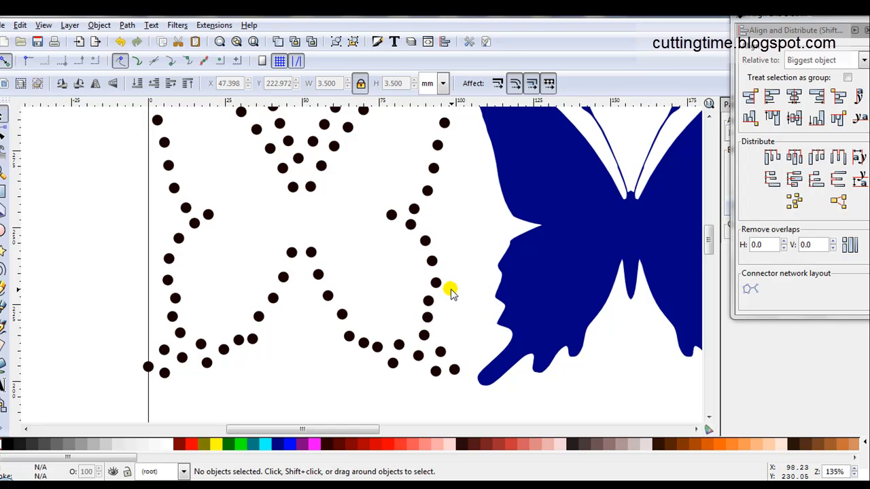
pyautogui.click(4, 231)
pyautogui.moveTo(289, 317); pyautogui.dragTo(301, 329)
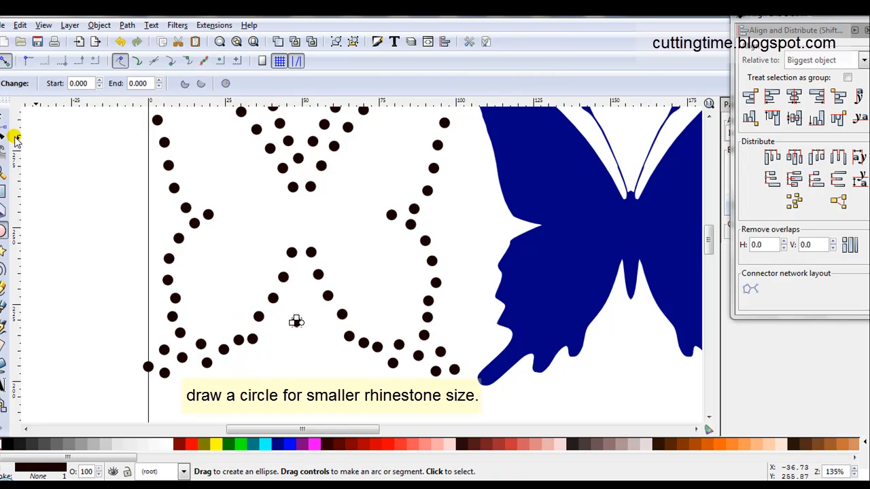
pyautogui.click(4, 114)
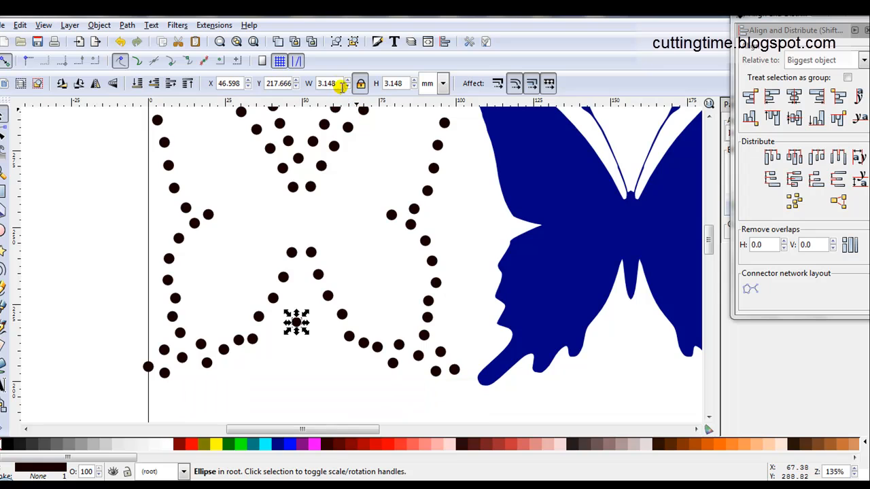
pyautogui.write('2.5')
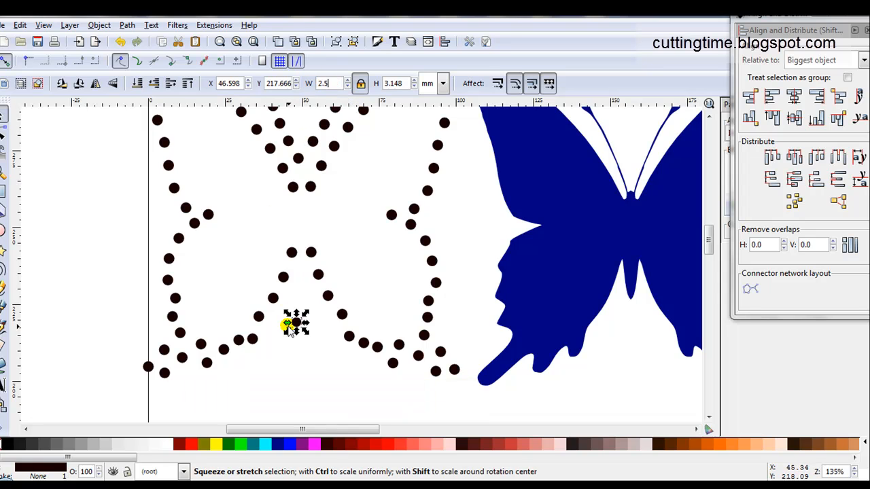
pyautogui.moveTo(295, 322); pyautogui.dragTo(297, 291)
# Duplicate the 2.5 mm circle and arrange six copies as a tapering tail between the lower wings.
pyautogui.scroll(2, 297, 292)
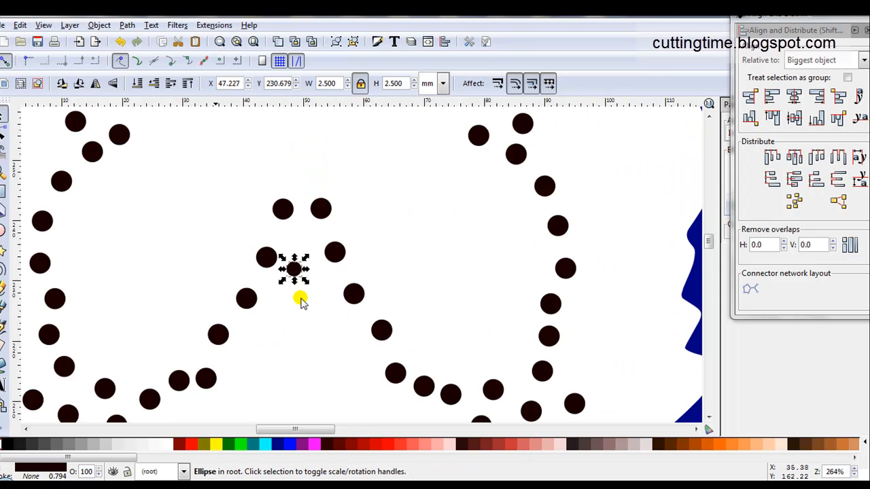
pyautogui.click(277, 42)
pyautogui.moveTo(293, 267); pyautogui.dragTo(316, 276)
pyautogui.hotkey('ctrl', 'd')
pyautogui.click(303, 270)
pyautogui.click(276, 42)
pyautogui.click(323, 301)
pyautogui.moveTo(306, 270); pyautogui.dragTo(274, 282)
pyautogui.click(281, 361)
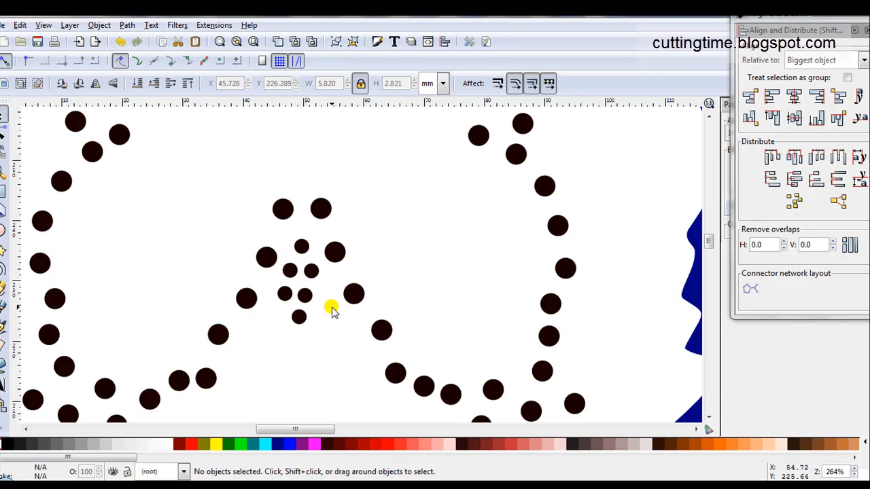
# Align the bottom edges of the lower pair of small circles in the tail.
pyautogui.moveTo(331, 307); pyautogui.dragTo(268, 287)
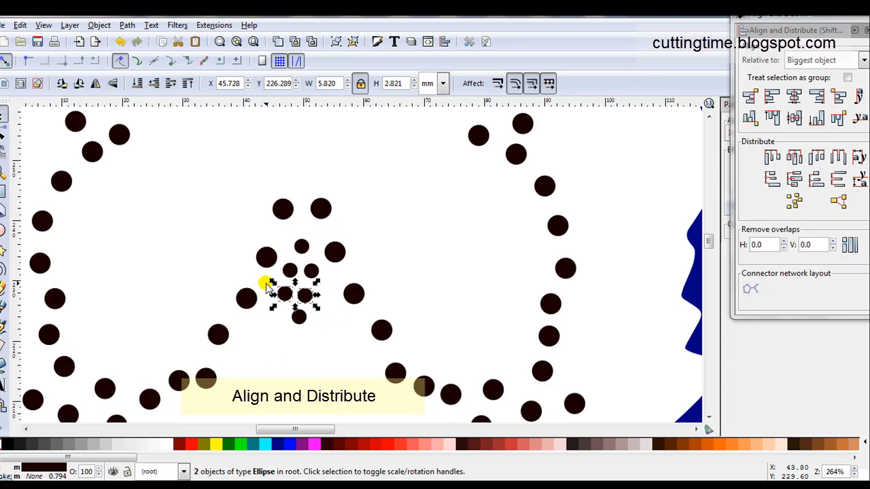
pyautogui.click(817, 120)
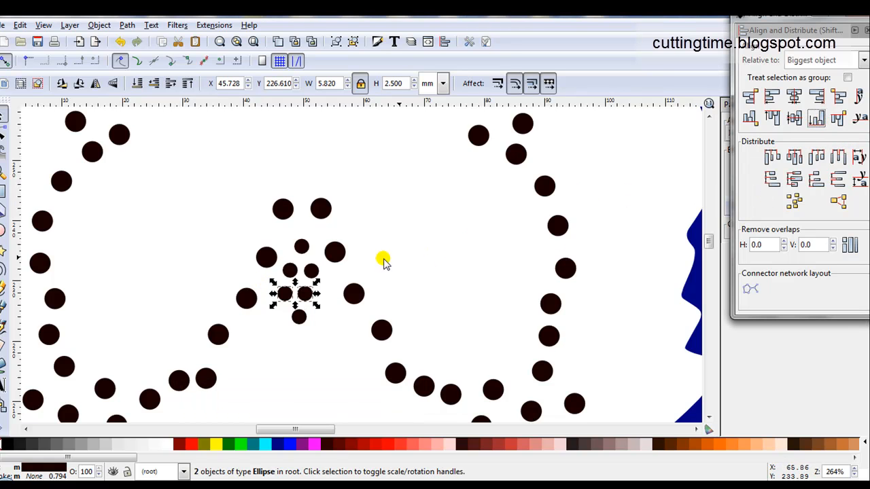
# Align the upper pair of small tail circles in height and the right edges of the two right-hand tail circles.
pyautogui.click(331, 279)
pyautogui.moveTo(331, 281); pyautogui.dragTo(277, 262)
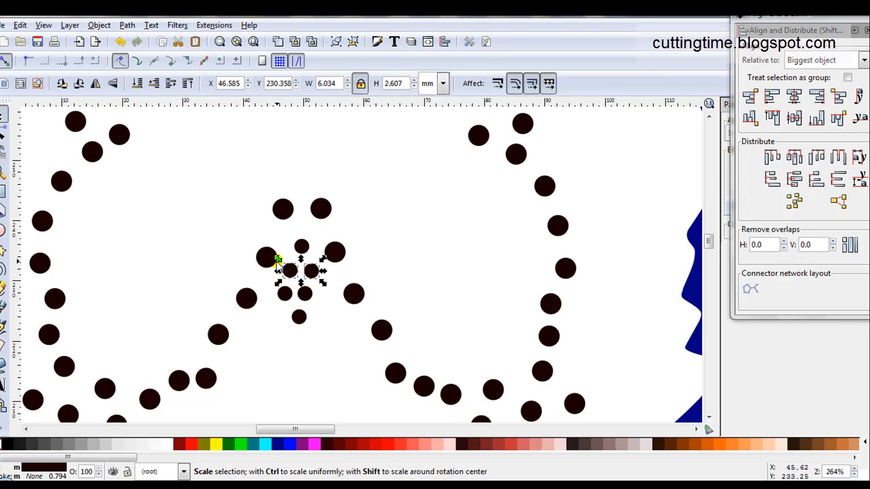
pyautogui.click(322, 320)
pyautogui.moveTo(326, 306); pyautogui.dragTo(319, 271)
pyautogui.click(816, 98)
# Align the left edges of the two left-hand tail circles and nudge them and the lowest tail circle slightly to the right.
pyautogui.click(279, 273)
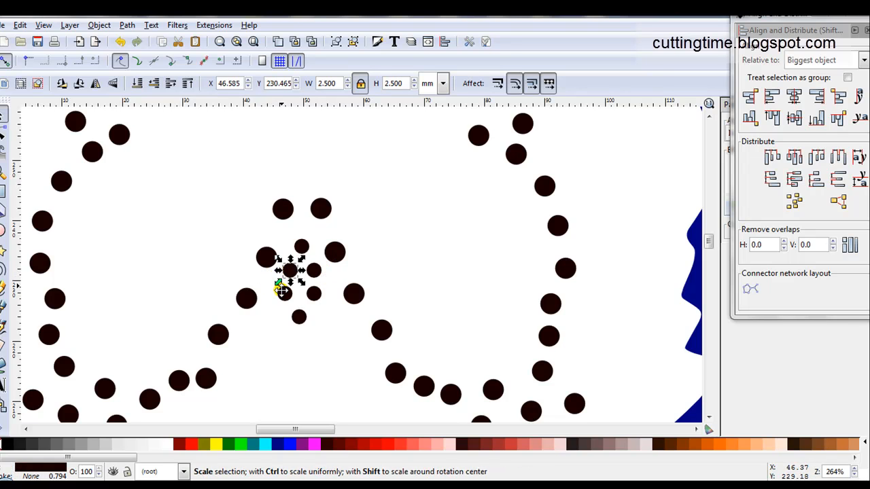
pyautogui.keyDown('shift'); pyautogui.click(285, 296); pyautogui.keyUp('shift')
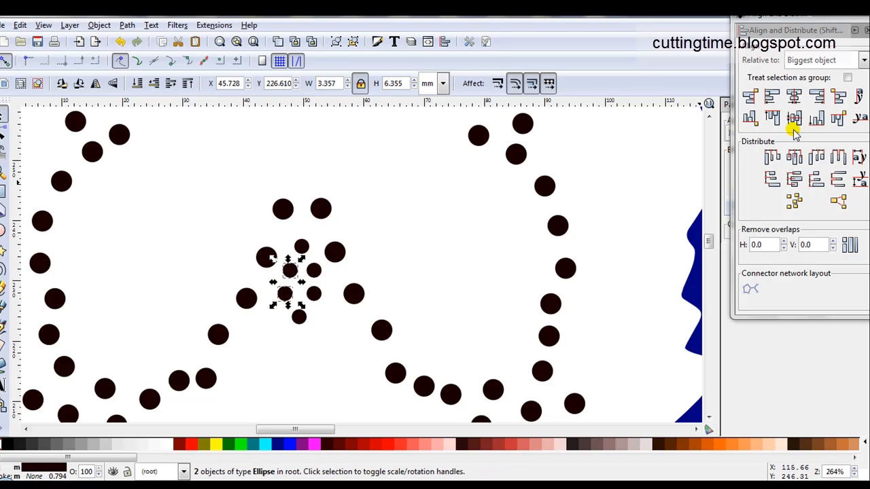
pyautogui.click(771, 99)
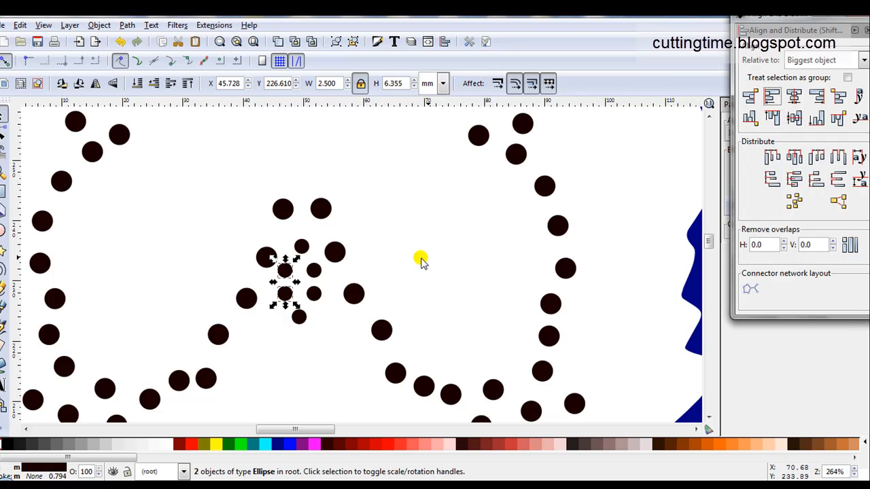
pyautogui.moveTo(292, 292); pyautogui.dragTo(297, 292)
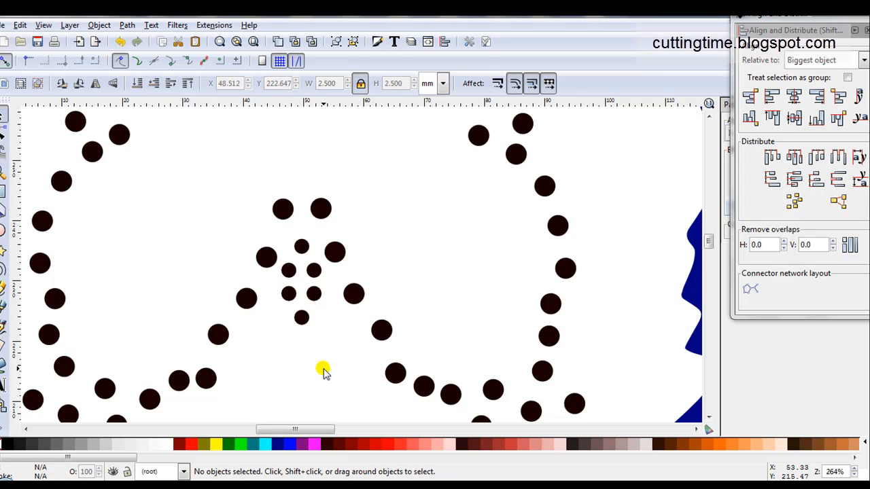
# Duplicate the topmost 2.5 mm tail circle and place the copy between the two antennae.
pyautogui.scroll(-3, 323, 370)
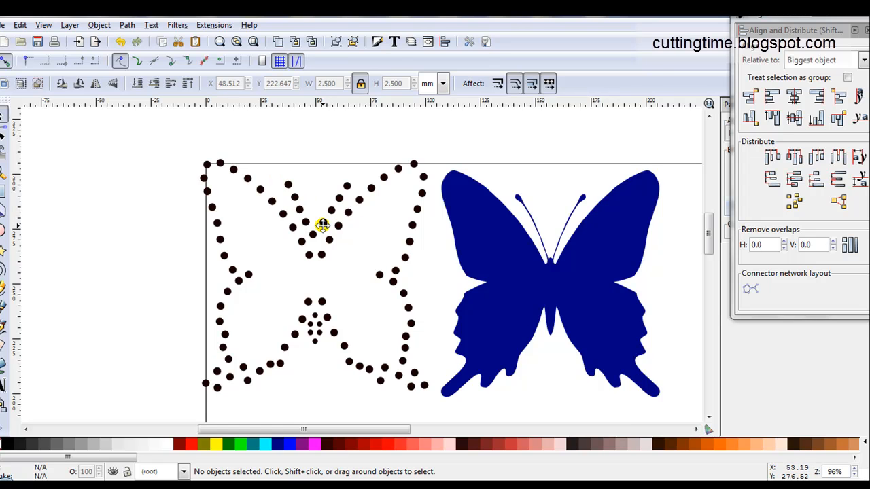
pyautogui.click(315, 313)
pyautogui.click(278, 42)
pyautogui.moveTo(315, 315); pyautogui.dragTo(316, 194)
# Delete the large circles along both antennae, keeping only the one at each antenna tip.
pyautogui.scroll(2, 320, 221)
pyautogui.click(341, 187)
pyautogui.press('Delete')
pyautogui.click(324, 215)
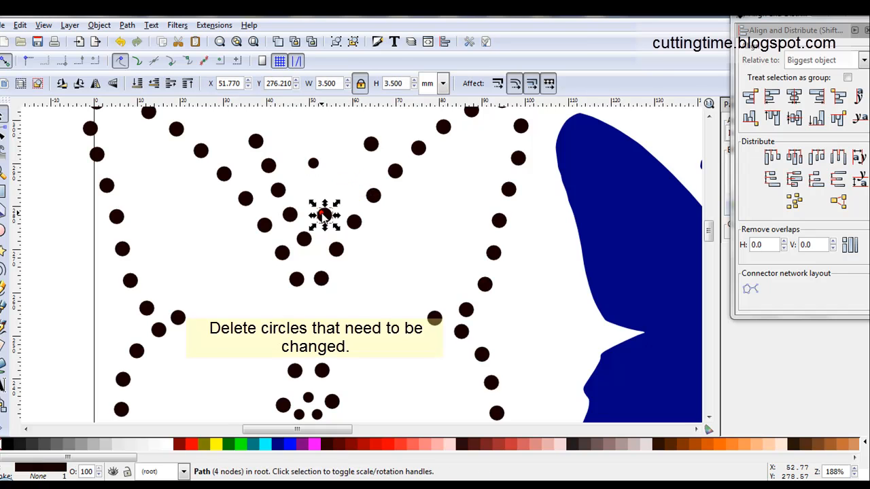
pyautogui.press('Delete')
pyautogui.click(304, 239)
pyautogui.press('Delete')
pyautogui.click(280, 188)
pyautogui.click(270, 164)
pyautogui.press('Delete')
# Place nine 2.5 mm circles in a V below the antenna tips, duplicating the small circle for four per side and one shared at the base.
pyautogui.moveTo(315, 163); pyautogui.dragTo(360, 164)
pyautogui.scroll(1, 361, 164)
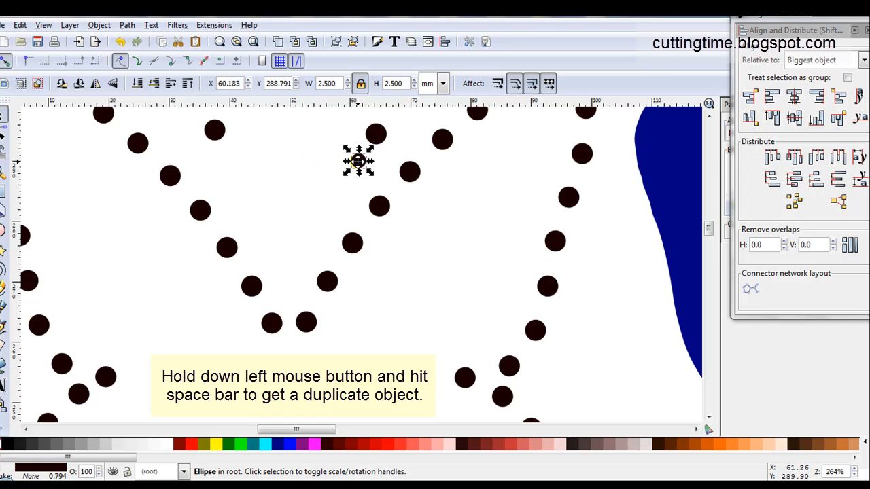
pyautogui.moveTo(358, 161)
pyautogui.mouseDown()
pyautogui.moveTo(289, 281)
pyautogui.moveTo(226, 166)
pyautogui.mouseUp()
pyautogui.press('space')
pyautogui.press('space')
pyautogui.press('space')
pyautogui.press('space')
pyautogui.press('space')
pyautogui.press('space')
pyautogui.press('space')
pyautogui.press('space')
# Make the vertical gaps equal between the five small circles running from the shared base circle up the right antenna.
pyautogui.keyDown('shift'); pyautogui.click(291, 276); pyautogui.keyUp('shift')
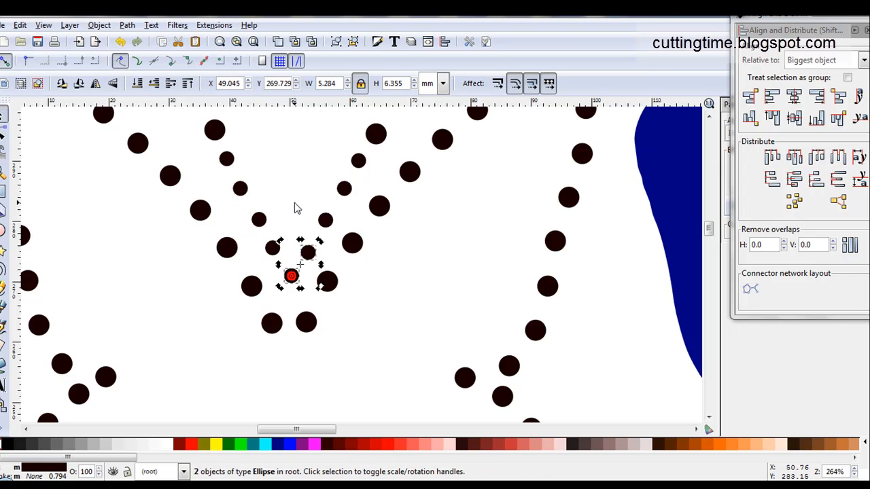
pyautogui.click(294, 203)
pyautogui.click(291, 276)
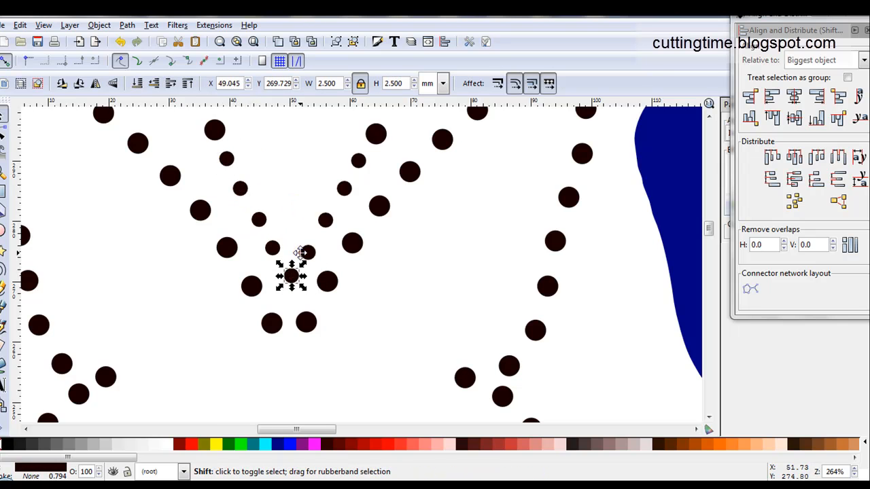
pyautogui.keyDown('shift'); pyautogui.click(308, 252); pyautogui.keyUp('shift')
pyautogui.keyDown('shift'); pyautogui.click(325, 219); pyautogui.keyUp('shift')
pyautogui.keyDown('shift'); pyautogui.click(344, 188); pyautogui.keyUp('shift')
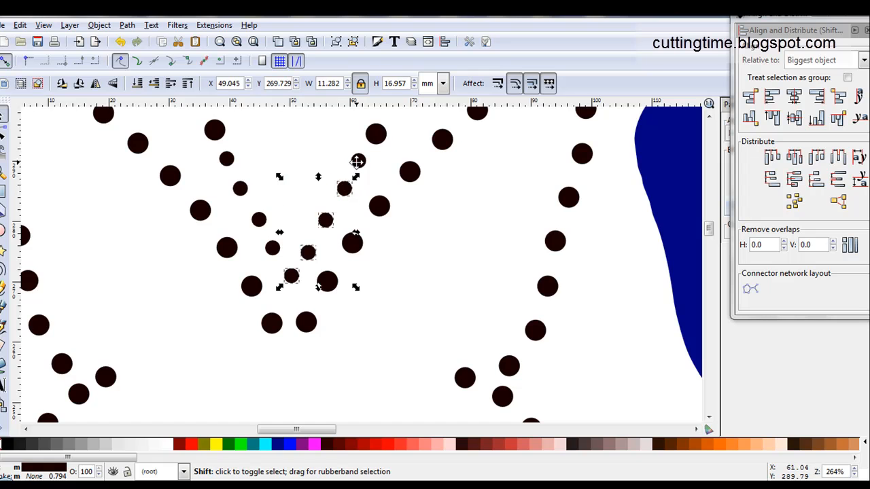
pyautogui.keyDown('shift'); pyautogui.click(357, 161); pyautogui.keyUp('shift')
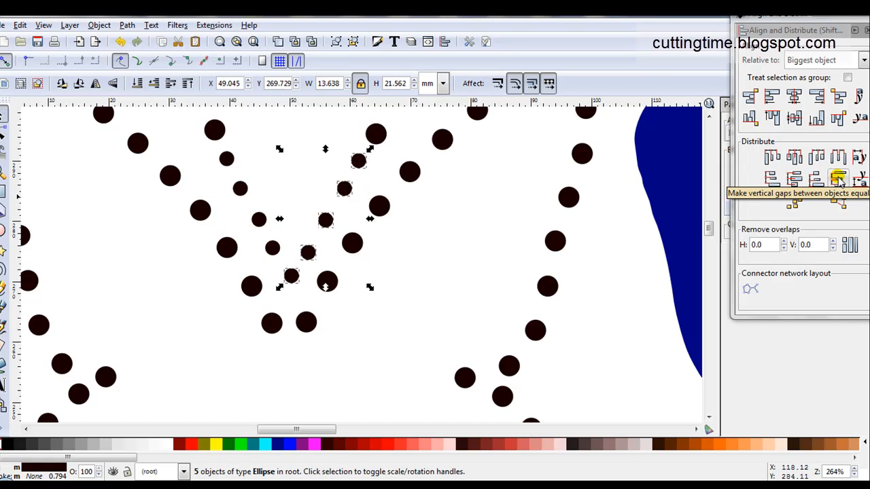
pyautogui.click(839, 180)
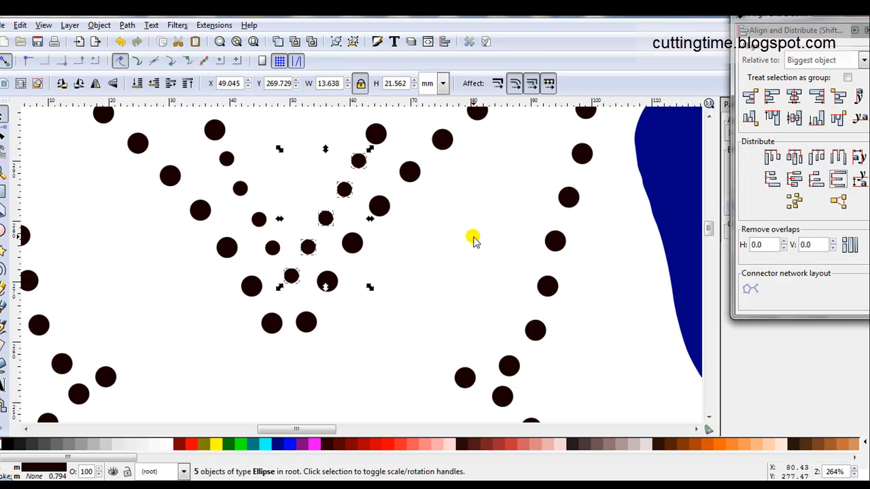
# Equalize the vertical gaps of the left antenna's four small circles together with the shared base circle.
pyautogui.click(225, 156)
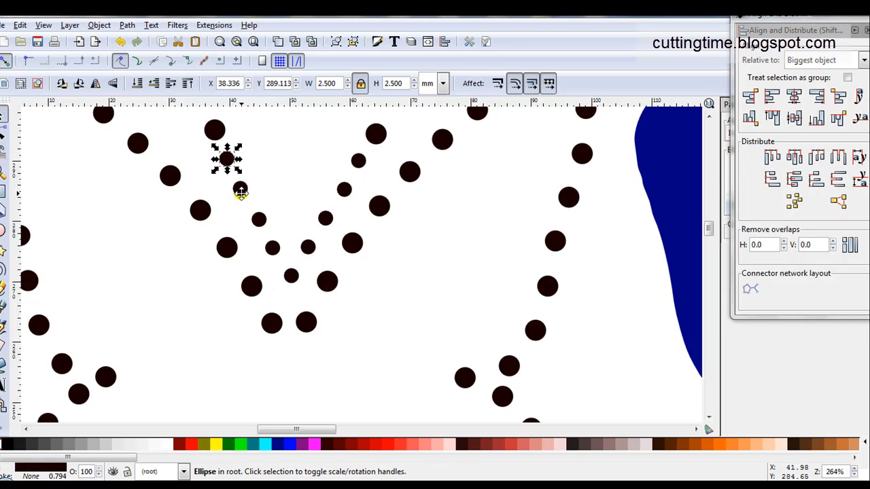
pyautogui.keyDown('shift'); pyautogui.click(239, 190); pyautogui.keyUp('shift')
pyautogui.keyDown('shift'); pyautogui.click(259, 216); pyautogui.keyUp('shift')
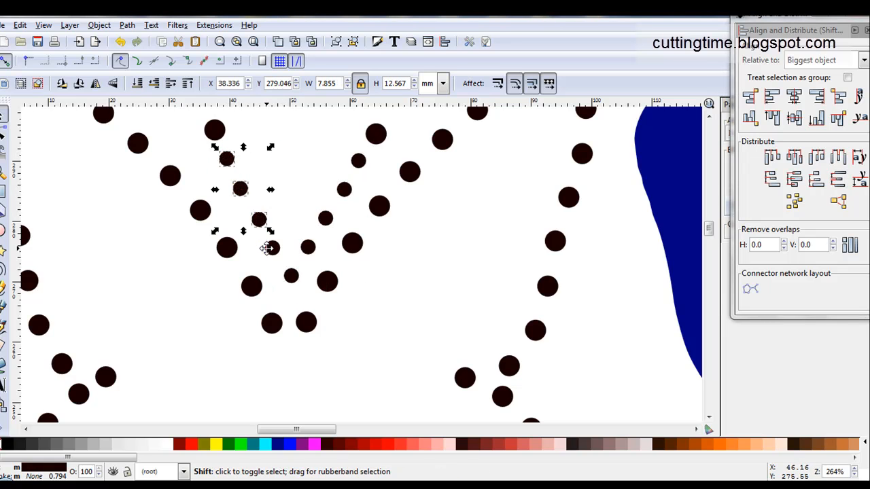
pyautogui.keyDown('shift'); pyautogui.click(269, 247); pyautogui.keyUp('shift')
pyautogui.keyDown('shift'); pyautogui.click(290, 276); pyautogui.keyUp('shift')
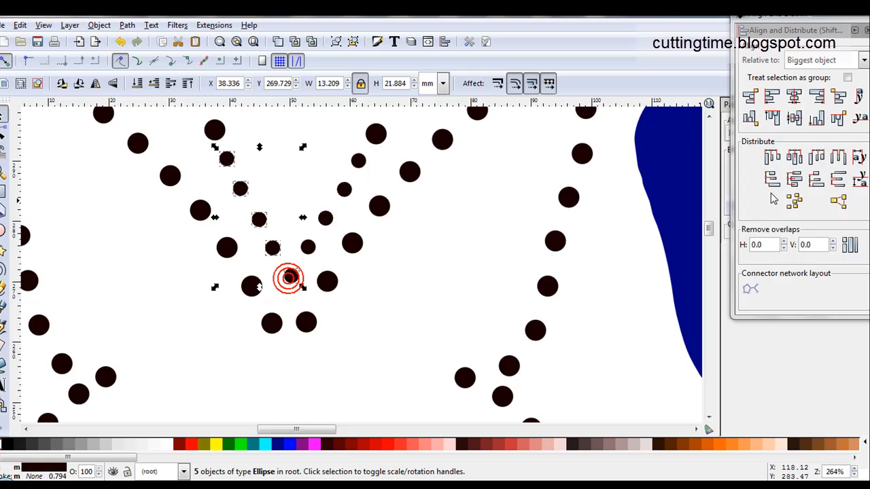
pyautogui.click(838, 179)
pyautogui.click(446, 224)
# Union all circles of the dotted butterfly into one path and move it fully inside the page.
pyautogui.keyDown('ctrl'); pyautogui.scroll(-3, 328, 167); pyautogui.keyUp('ctrl')
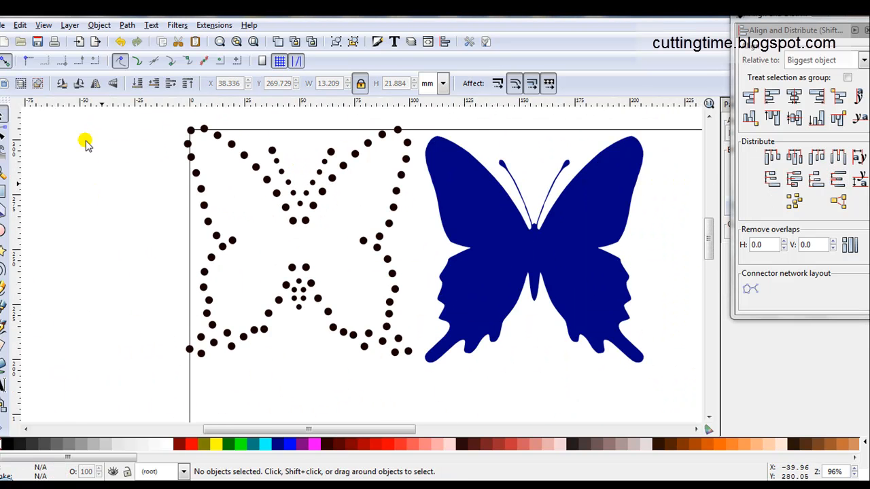
pyautogui.moveTo(99, 115); pyautogui.dragTo(429, 391)
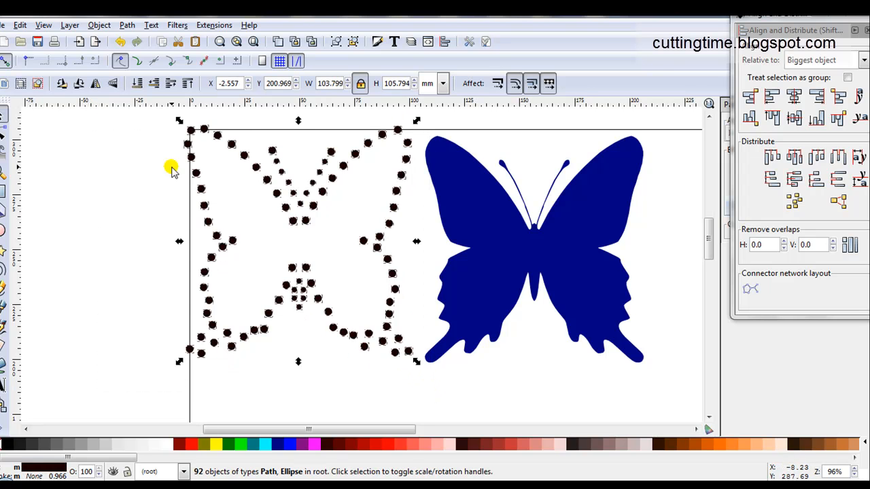
pyautogui.click(127, 25)
pyautogui.click(145, 95)
pyautogui.moveTo(373, 234); pyautogui.dragTo(437, 263)
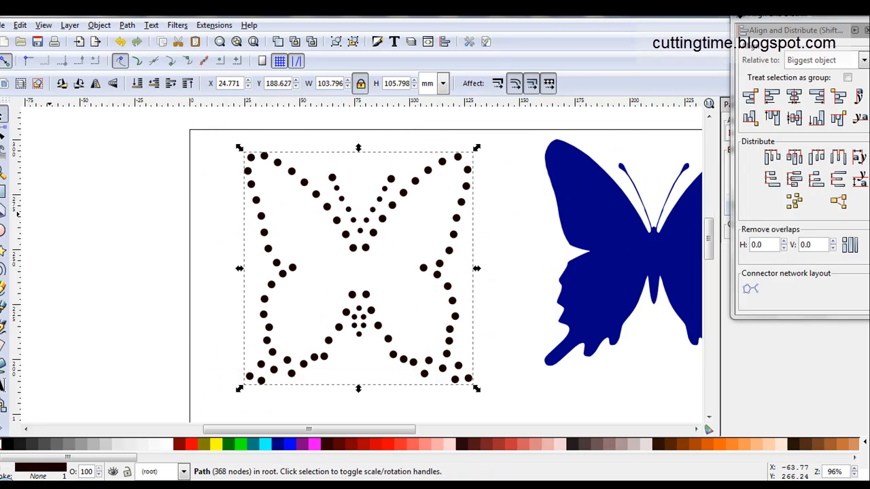
# Draw a rectangle about 129 × 118 mm behind the dotted butterfly and centre the butterfly on it.
pyautogui.click(3, 192)
pyautogui.moveTo(206, 140); pyautogui.dragTo(491, 398)
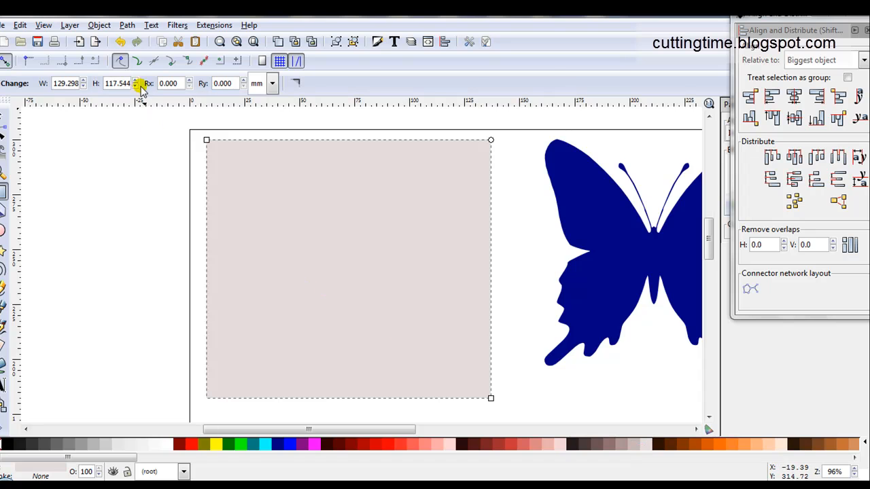
pyautogui.click(4, 113)
pyautogui.click(136, 83)
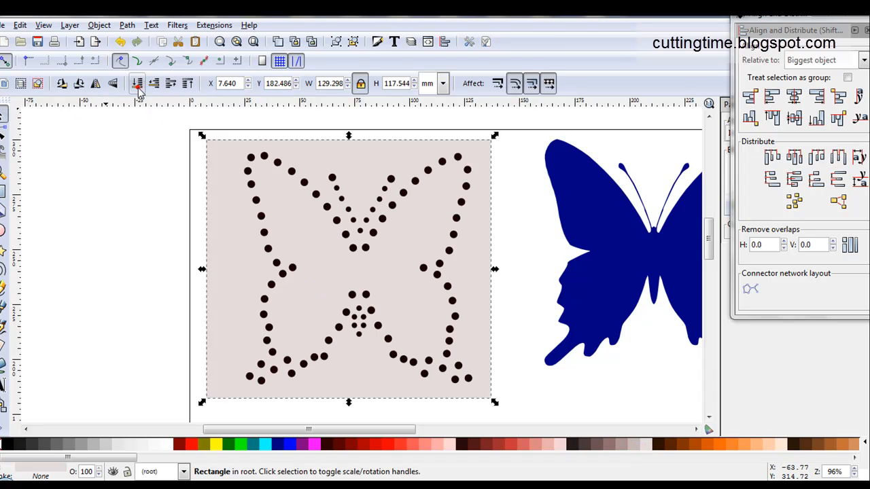
pyautogui.moveTo(152, 124); pyautogui.dragTo(533, 425)
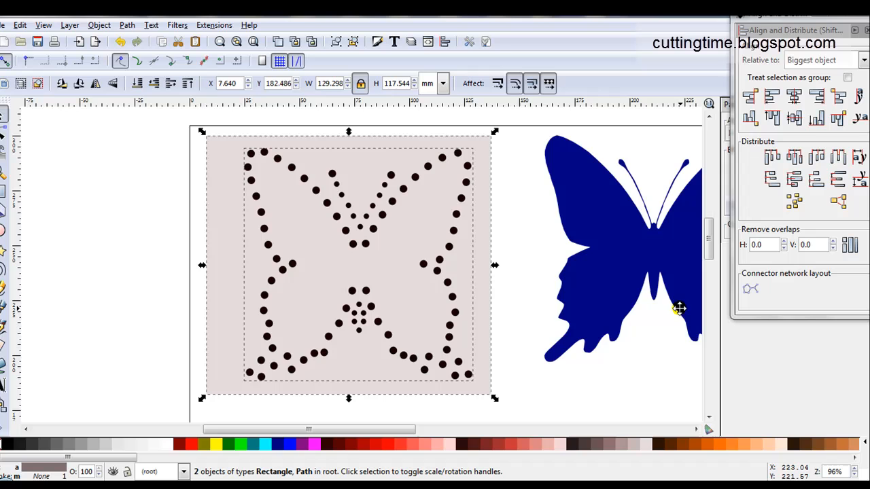
pyautogui.click(794, 97)
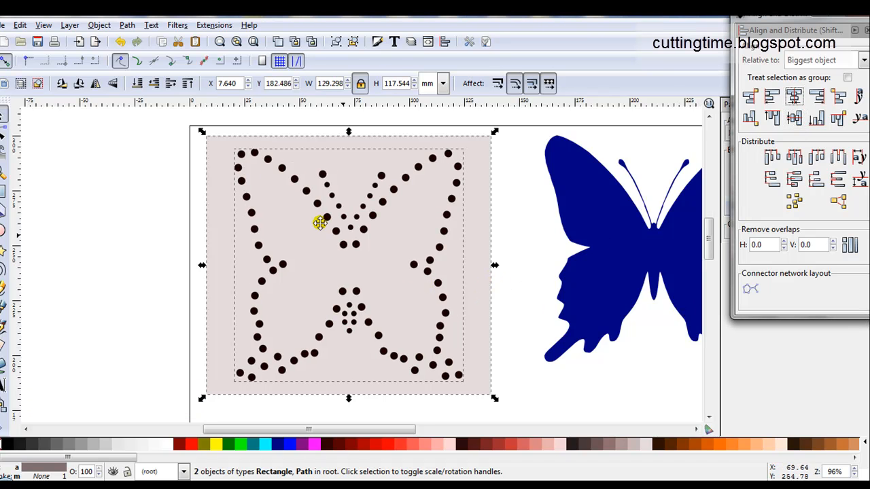
# Subtract the butterfly dots from the rectangle with Difference and fill the result with dark brown #280B0B.
pyautogui.click(128, 25)
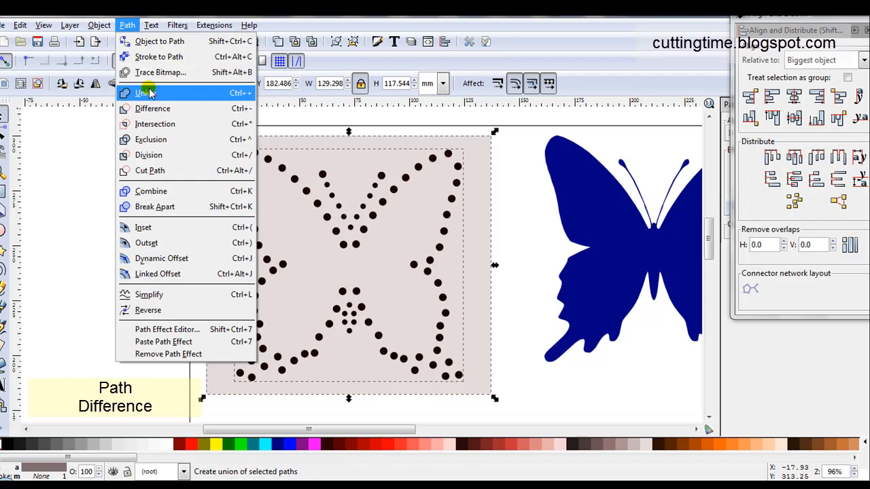
pyautogui.click(144, 108)
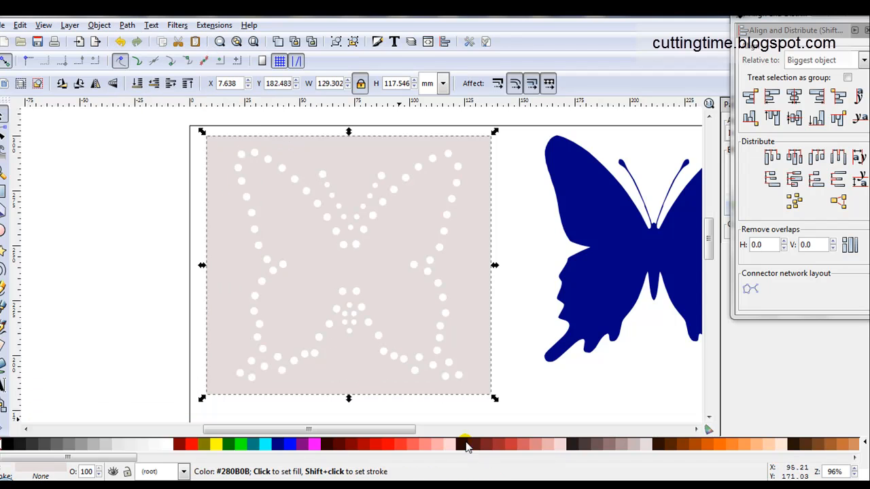
pyautogui.click(463, 449)
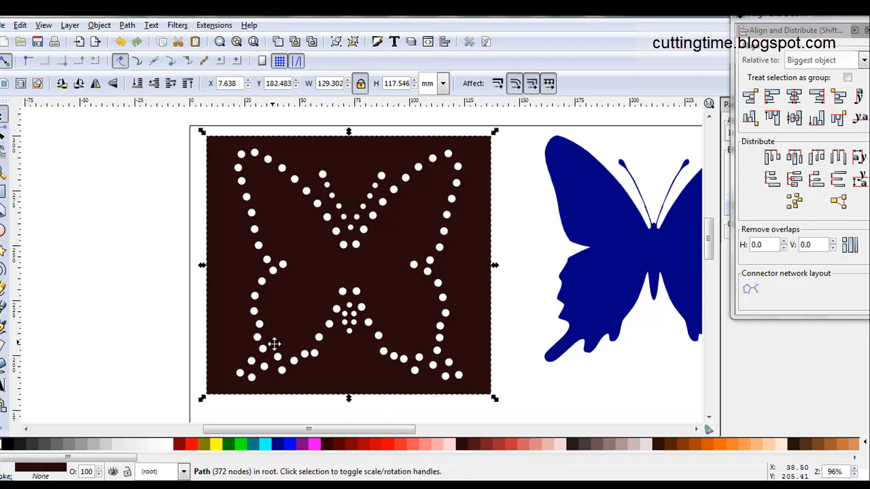